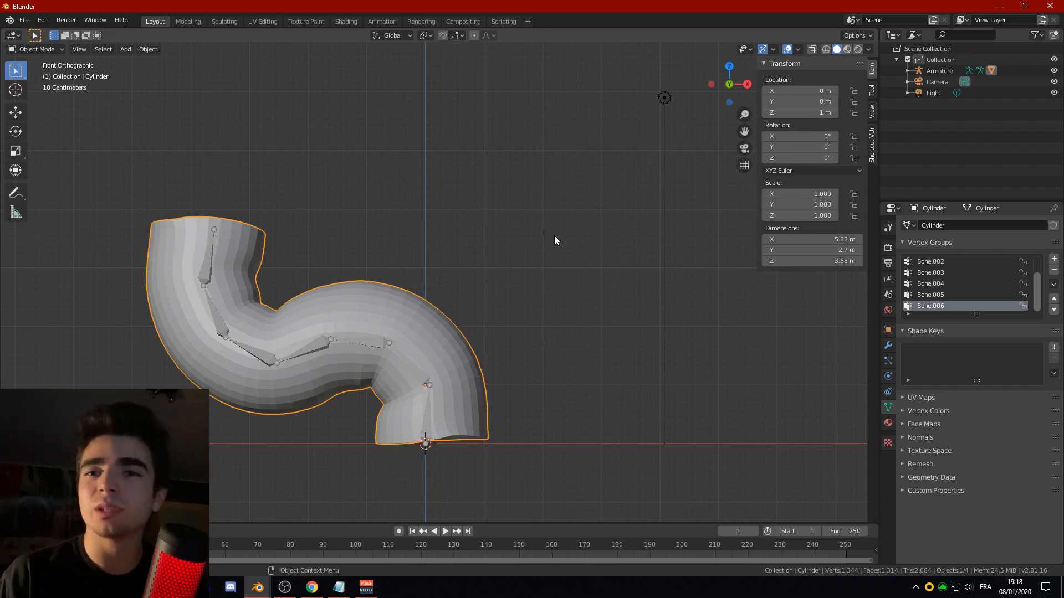
{"action": "scroll", "coordinate": [534, 245], "scroll_direction": "down", "scroll_amount": 1}
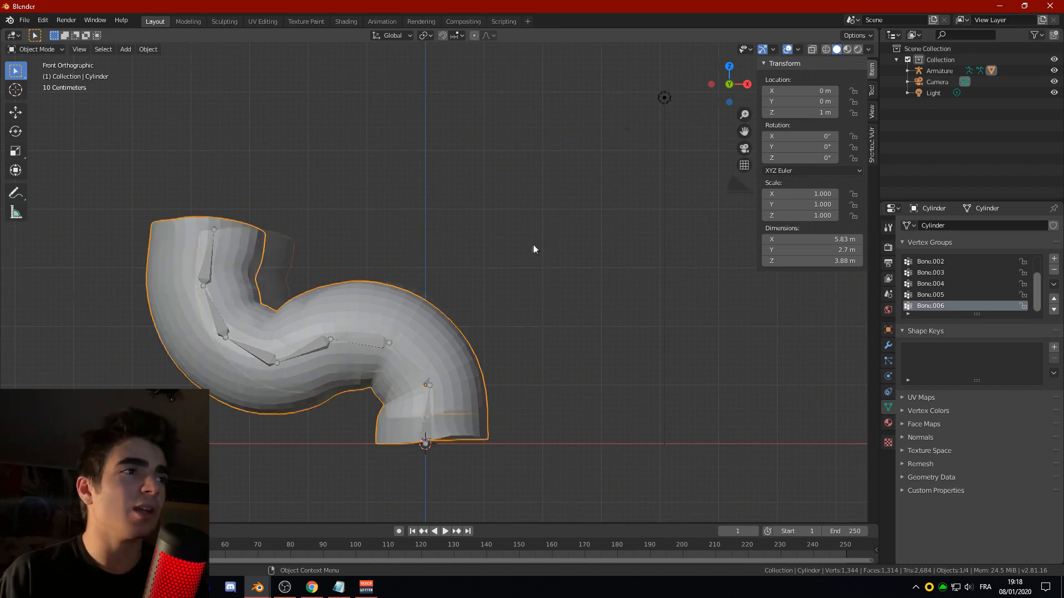
{"action": "scroll", "coordinate": [515, 255], "scroll_direction": "up", "scroll_amount": 2}
{"action": "scroll", "coordinate": [487, 269], "scroll_direction": "down", "scroll_amount": 1}
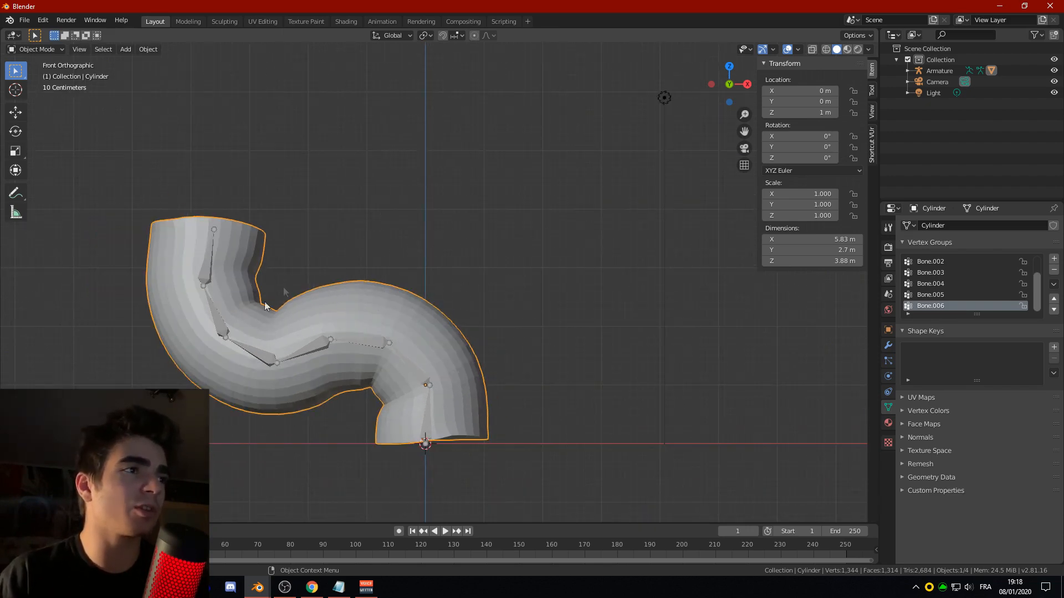
{"action": "key", "text": "Tab"}
{"action": "key", "text": "Tab"}
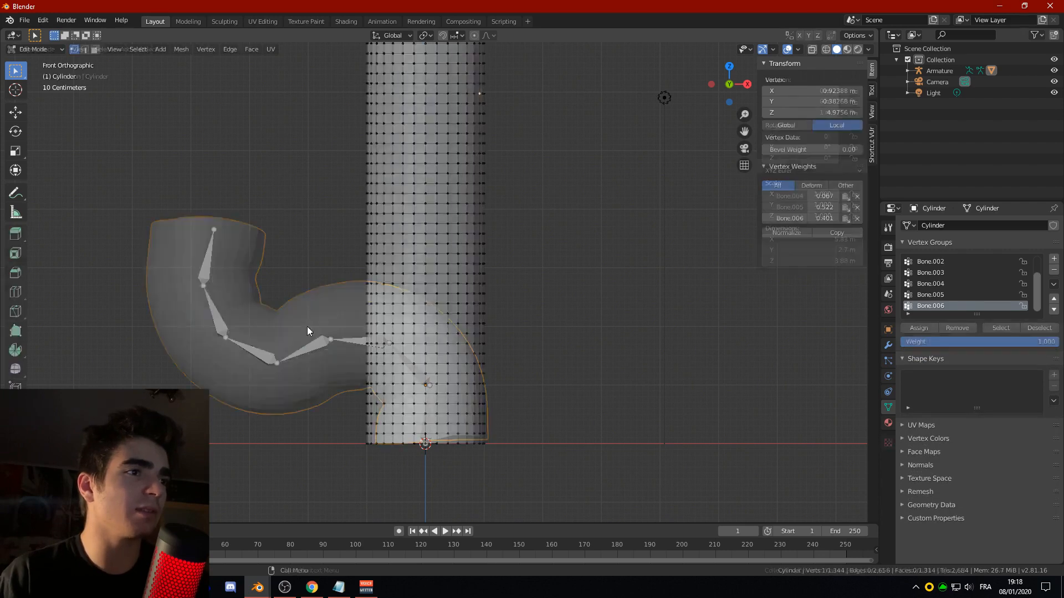
- Select the armature inside the bent tube in Object Mode and switch it to Pose Mode
{"action": "left_click", "coordinate": [25, 49]}
{"action": "left_click", "coordinate": [216, 311]}
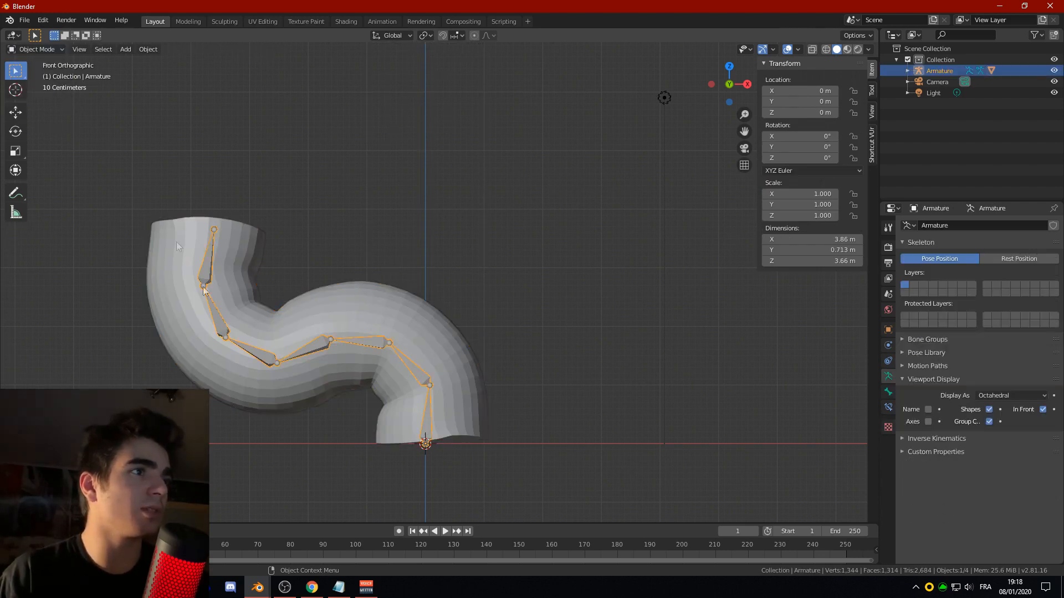
{"action": "left_click", "coordinate": [47, 50]}
{"action": "left_click", "coordinate": [33, 80]}
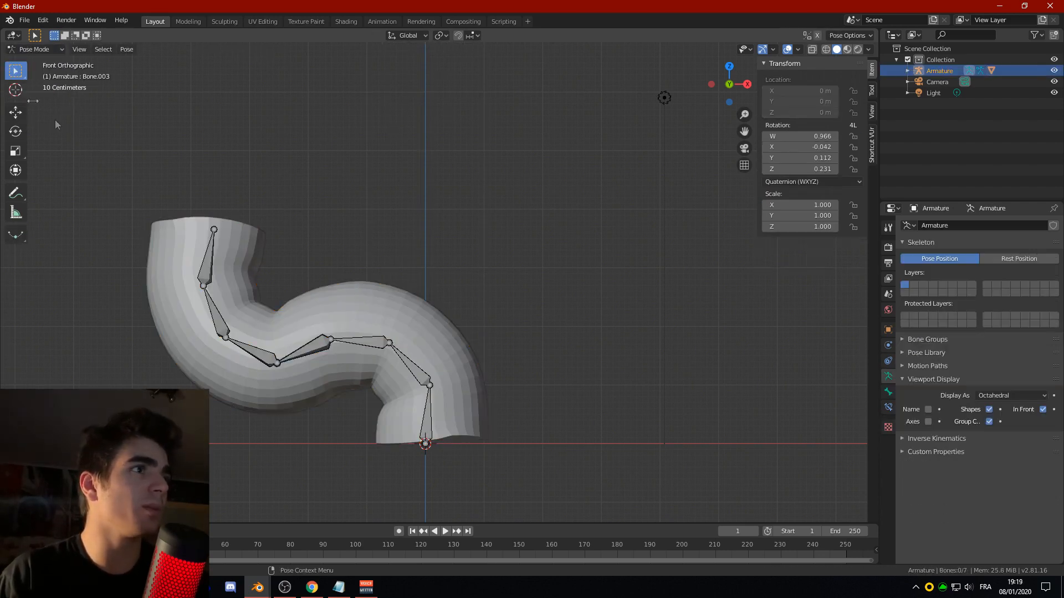
- Rotate Bone.003 and Bone.002 freehand to bend the tube over into an arch towards positive X
{"action": "left_click", "coordinate": [306, 345]}
{"action": "key", "text": "r"}
{"action": "left_click", "coordinate": [392, 242]}
{"action": "left_click", "coordinate": [381, 339]}
{"action": "key", "text": "r"}
{"action": "left_click", "coordinate": [442, 299]}
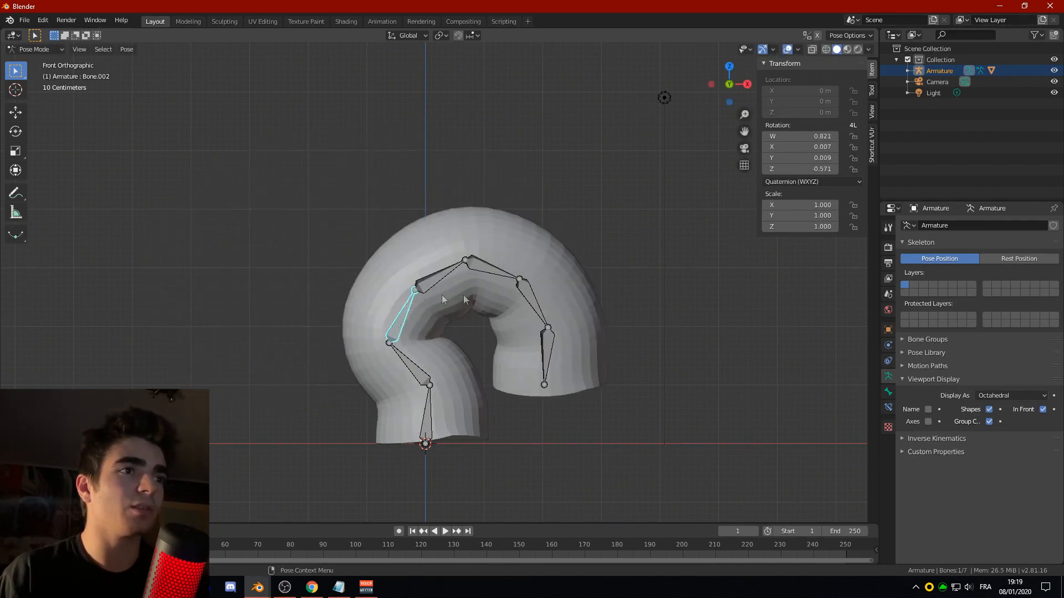
- Rotate Bone.004 and Bone.005 freehand to swing the tube's upper end back upright
{"action": "left_click", "coordinate": [533, 297]}
{"action": "key", "text": "r"}
{"action": "left_click", "coordinate": [517, 239]}
{"action": "left_click", "coordinate": [487, 262]}
{"action": "key", "text": "r"}
{"action": "left_click", "coordinate": [418, 211]}
{"action": "left_click", "coordinate": [424, 230]}
{"action": "key", "text": "r"}
{"action": "left_click", "coordinate": [445, 162]}
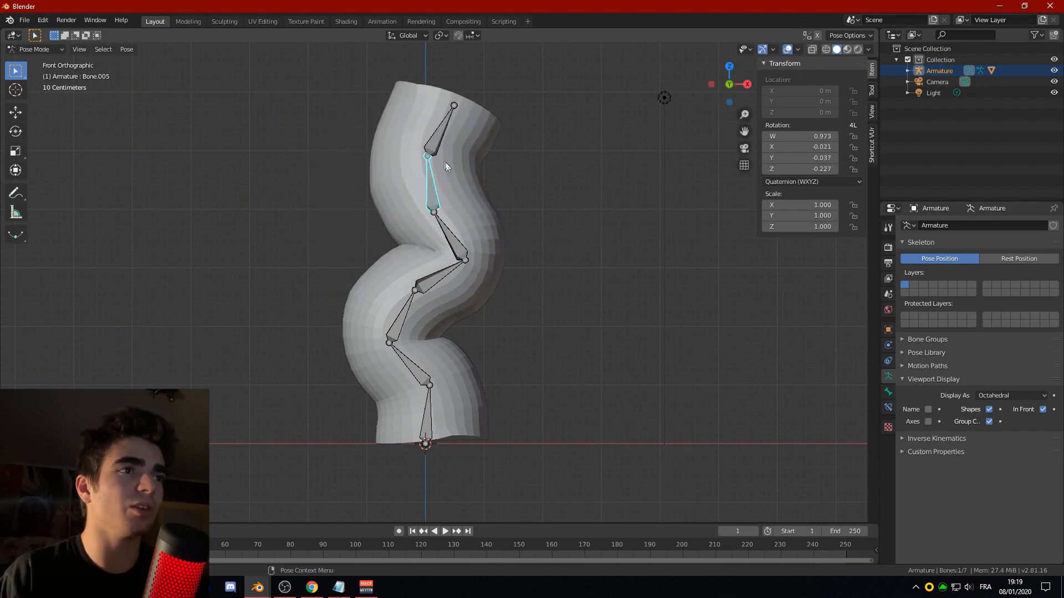
- Rotate Bone.003 so the upper part of the tube leans towards negative X
{"action": "left_click", "coordinate": [424, 286]}
{"action": "key", "text": "r"}
{"action": "left_click", "coordinate": [323, 244]}
{"action": "left_click", "coordinate": [398, 280]}
{"action": "key", "text": "r"}
{"action": "left_click", "coordinate": [403, 268]}
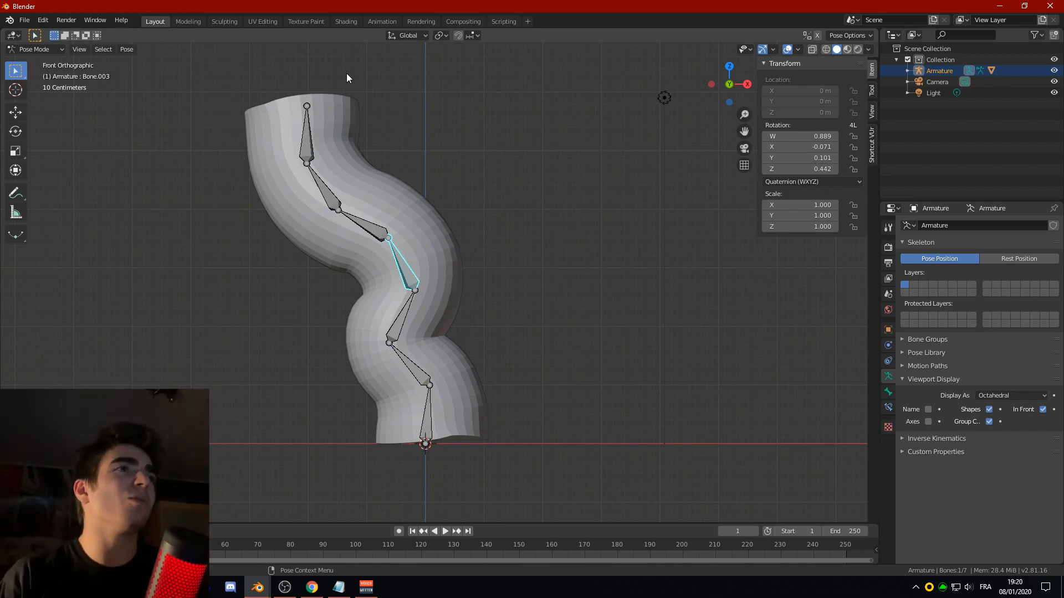
- Create a new General file, discarding the unsaved changes to the posed tube scene
{"action": "left_click", "coordinate": [24, 20]}
{"action": "mouse_move", "coordinate": [28, 35]}
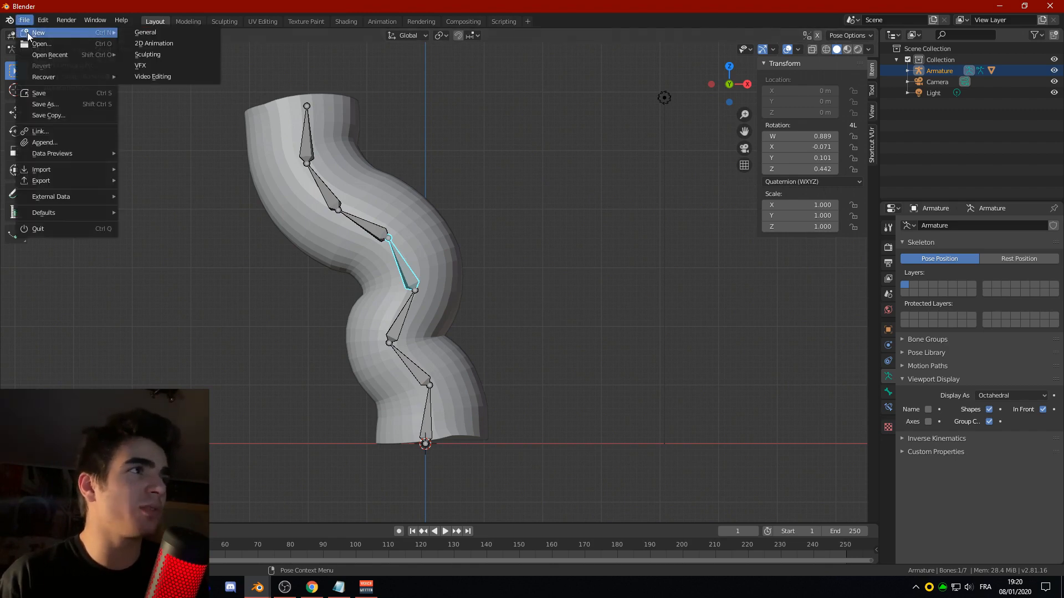
{"action": "left_click", "coordinate": [167, 35]}
{"action": "left_click", "coordinate": [548, 308]}
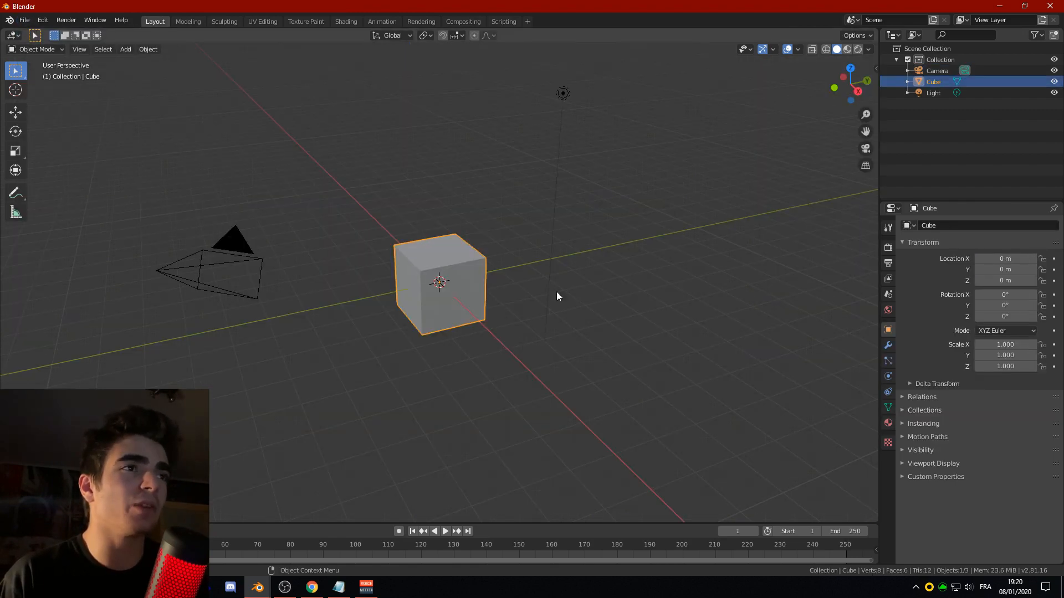
- Turn on the Shortcut VUr on-screen key display, hide the sidebar again and test the display with the mouse wheel
{"action": "key", "text": "n"}
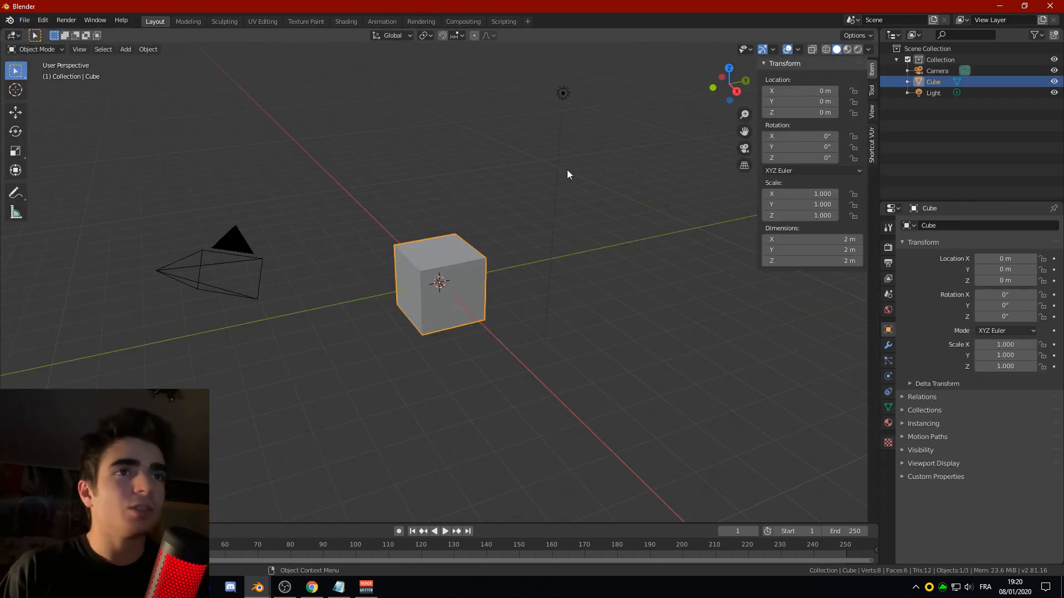
{"action": "left_click", "coordinate": [873, 146]}
{"action": "left_click", "coordinate": [813, 79]}
{"action": "key", "text": "n"}
{"action": "scroll", "coordinate": [786, 497], "scroll_direction": "down", "scroll_amount": 4}
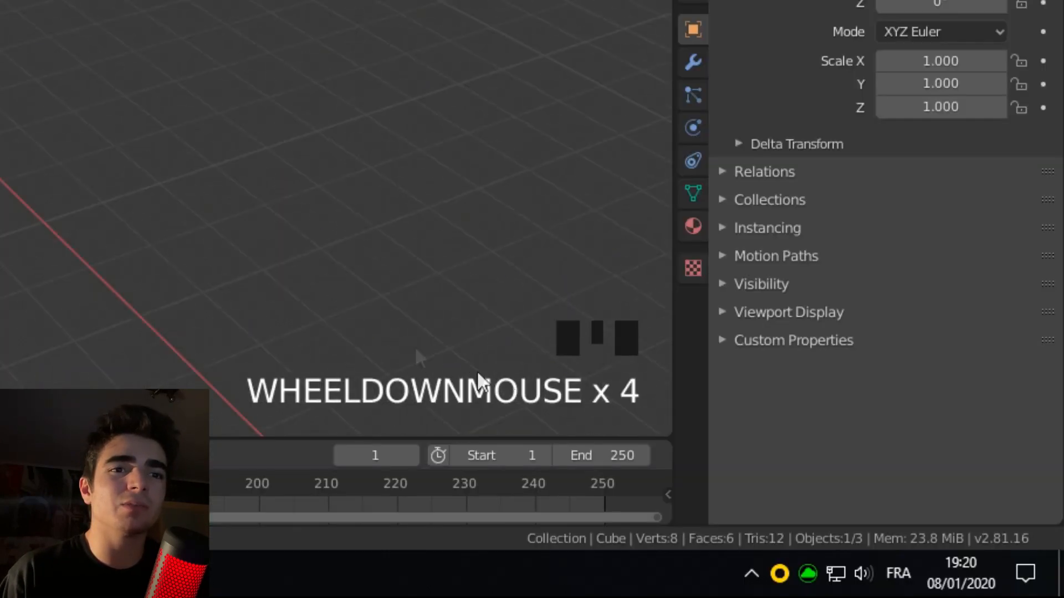
{"action": "scroll", "coordinate": [385, 318], "scroll_direction": "up", "scroll_amount": 1}
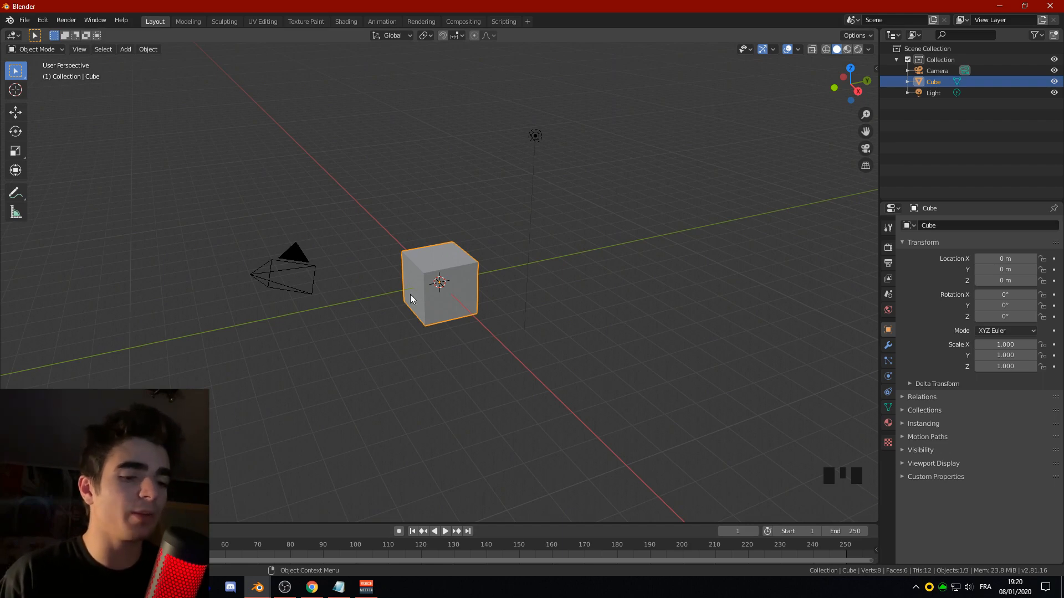
- Delete the default cube and add a cylinder mesh in its place
{"action": "key", "text": "Delete"}
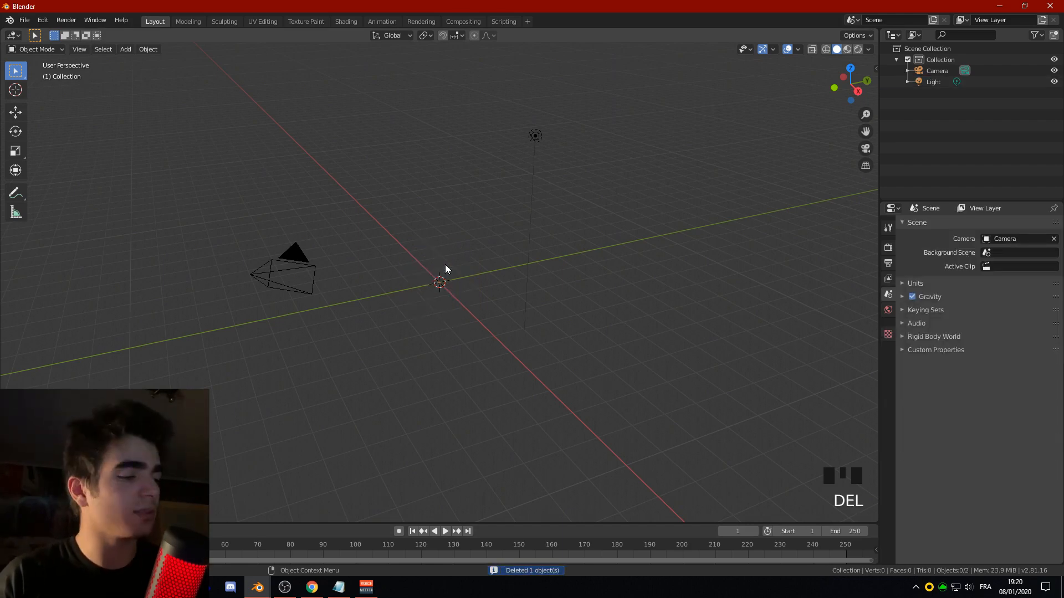
{"action": "key", "text": "shift+a"}
{"action": "mouse_move", "coordinate": [415, 199]}
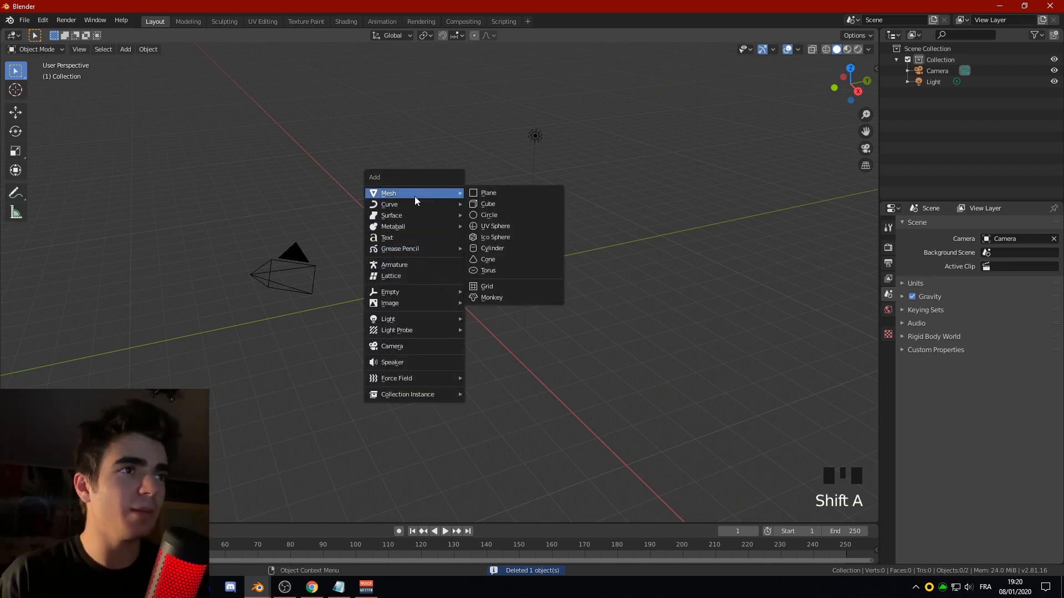
{"action": "left_click", "coordinate": [499, 247]}
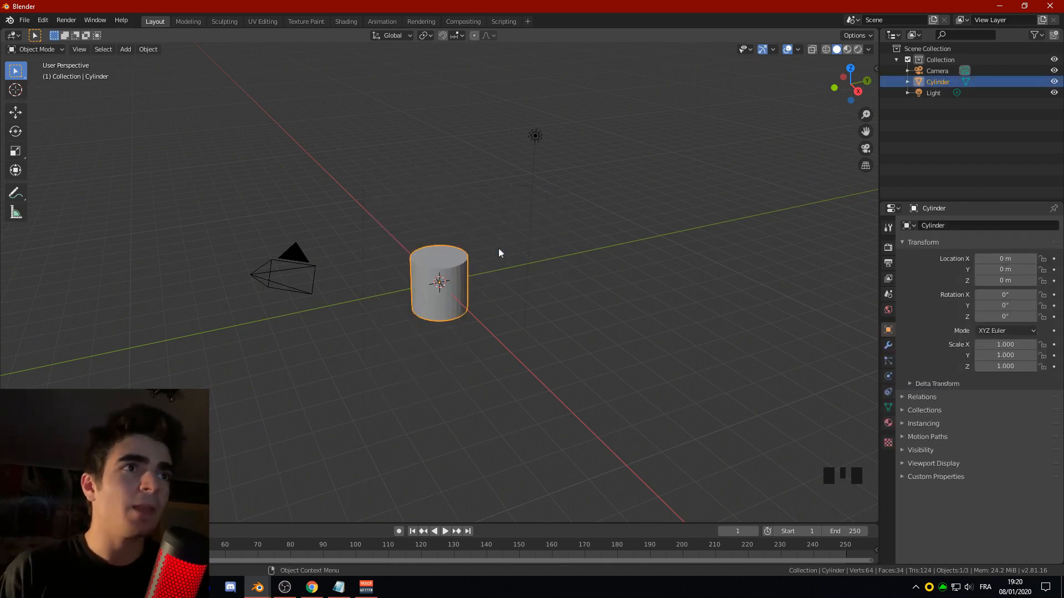
- Move the cylinder up 1 m along the Z axis in the right orthographic view
{"action": "left_click", "coordinate": [867, 82]}
{"action": "left_click", "coordinate": [832, 85]}
{"action": "scroll", "coordinate": [592, 259], "scroll_direction": "up", "scroll_amount": 1}
{"action": "scroll", "coordinate": [591, 262], "scroll_direction": "up", "scroll_amount": 2}
{"action": "key", "text": "g"}
{"action": "type", "text": "z"}
{"action": "type", "text": "1"}
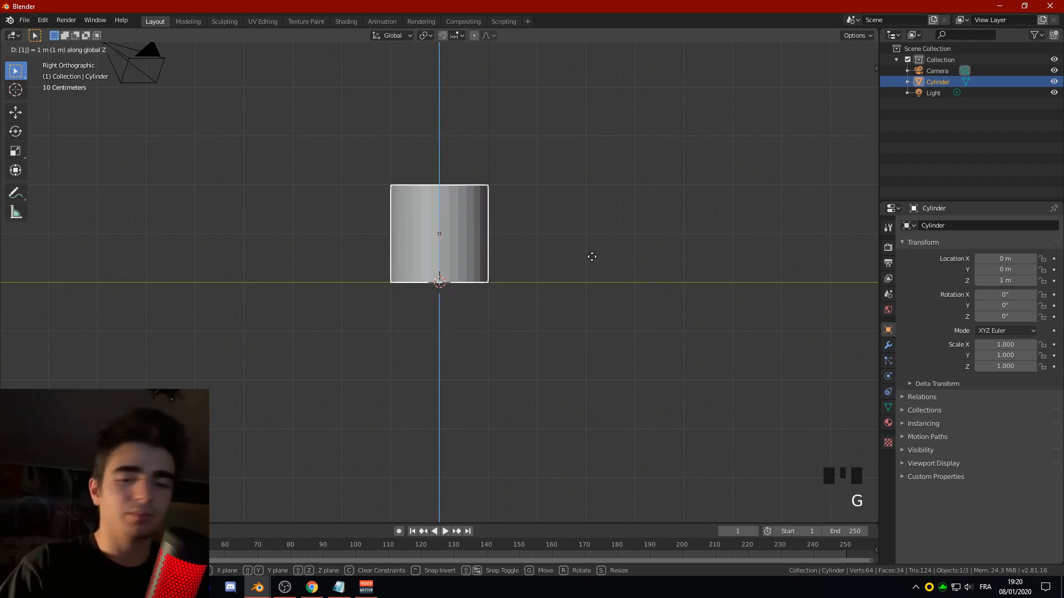
{"action": "key", "text": "Return"}
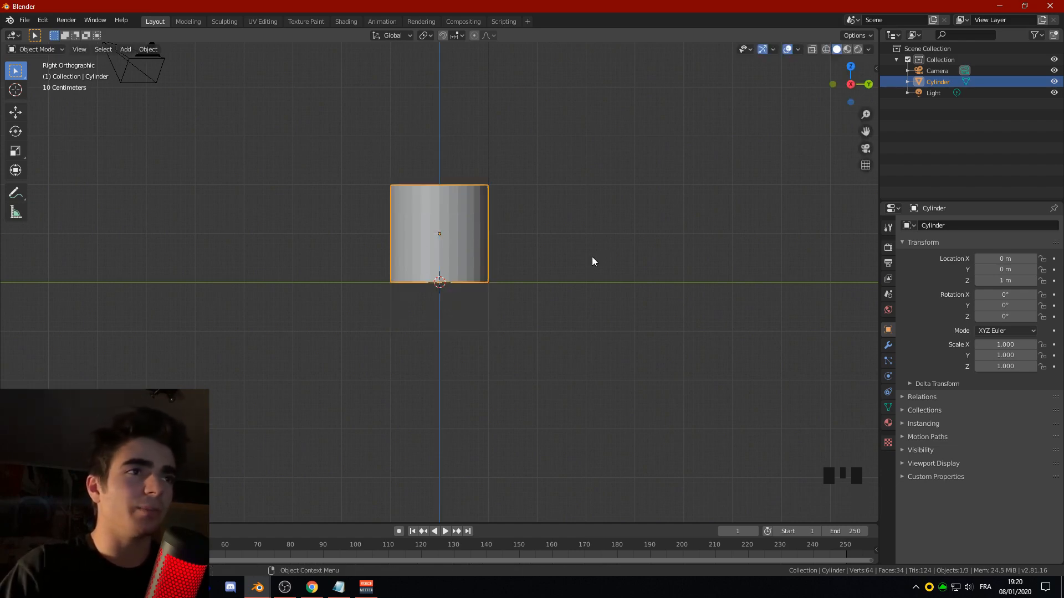
- Enter Edit Mode on the cylinder and display it as wireframe
{"action": "scroll", "coordinate": [540, 192], "scroll_direction": "down", "scroll_amount": 2}
{"action": "middle_click_drag", "start_coordinate": [540, 191], "coordinate": [483, 287], "text": "shift"}
{"action": "scroll", "coordinate": [461, 302], "scroll_direction": "up", "scroll_amount": 2}
{"action": "middle_click_drag", "start_coordinate": [440, 316], "coordinate": [481, 301], "text": "shift"}
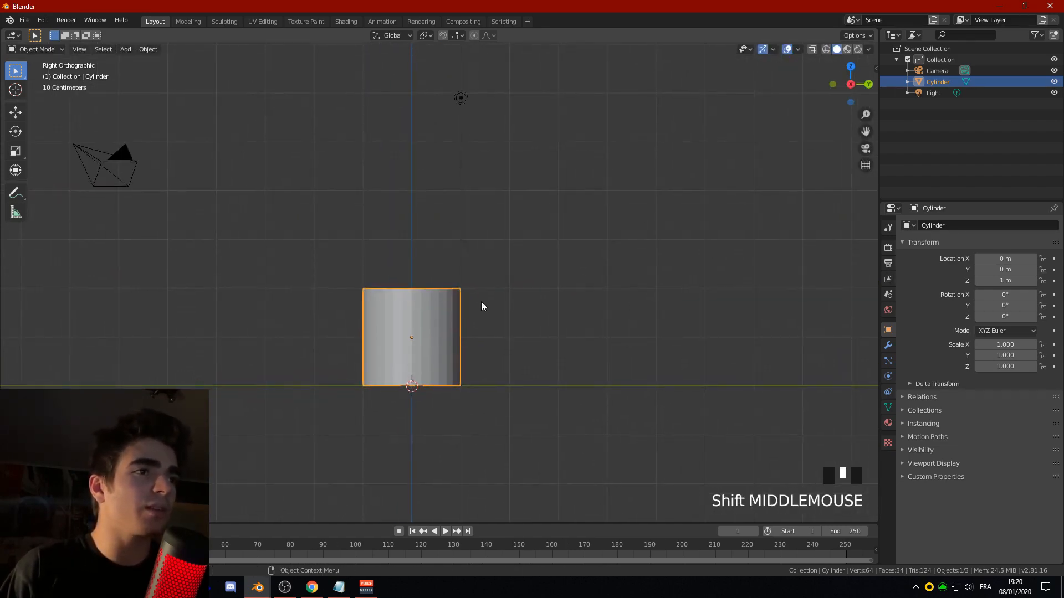
{"action": "scroll", "coordinate": [481, 301], "scroll_direction": "up", "scroll_amount": 1}
{"action": "left_click", "coordinate": [34, 49]}
{"action": "left_click", "coordinate": [34, 73]}
{"action": "scroll", "coordinate": [438, 244], "scroll_direction": "up", "scroll_amount": 1}
{"action": "scroll", "coordinate": [440, 248], "scroll_direction": "down", "scroll_amount": 1}
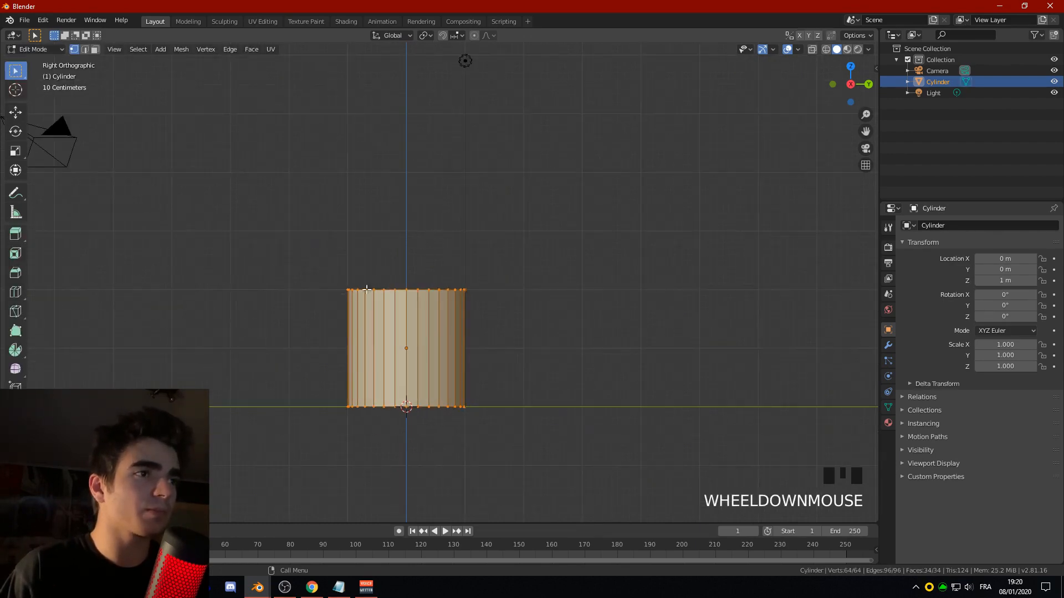
{"action": "left_click", "coordinate": [825, 50]}
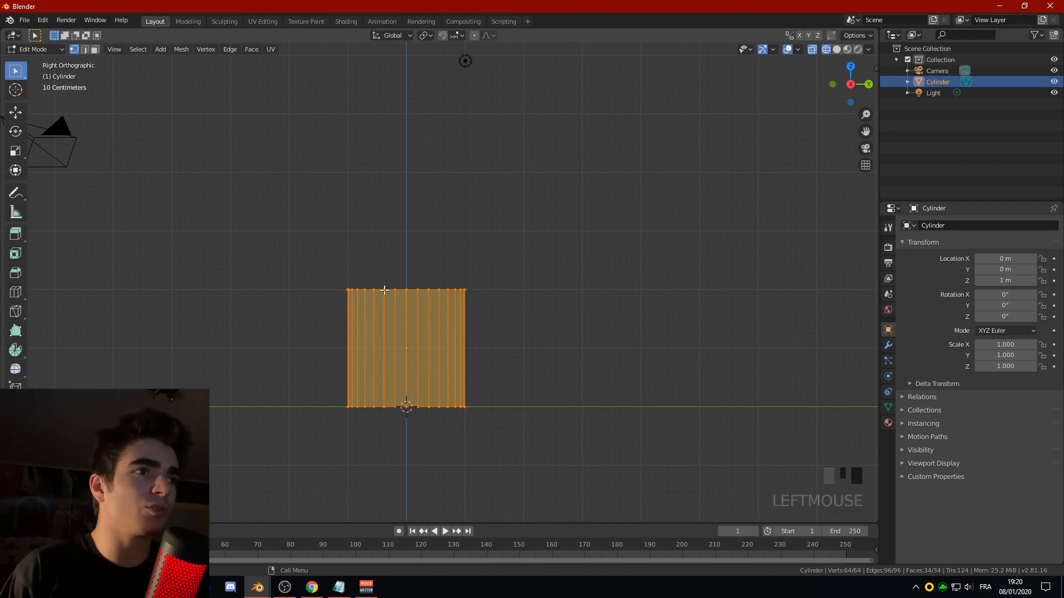
- Select all the vertices of the cylinder's top ring and move them up 7 m along the Z axis
{"action": "left_click", "coordinate": [413, 296]}
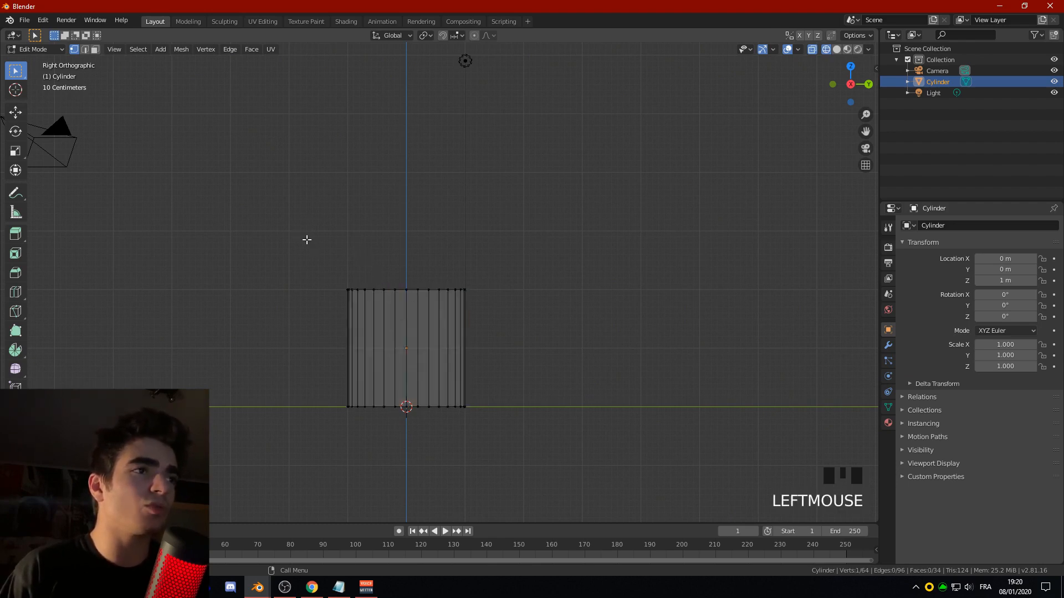
{"action": "left_click_drag", "start_coordinate": [307, 240], "coordinate": [527, 305]}
{"action": "scroll", "coordinate": [525, 289], "scroll_direction": "down", "scroll_amount": 4}
{"action": "middle_click_drag", "start_coordinate": [525, 228], "coordinate": [510, 289], "text": "shift"}
{"action": "scroll", "coordinate": [517, 299], "scroll_direction": "up", "scroll_amount": 2}
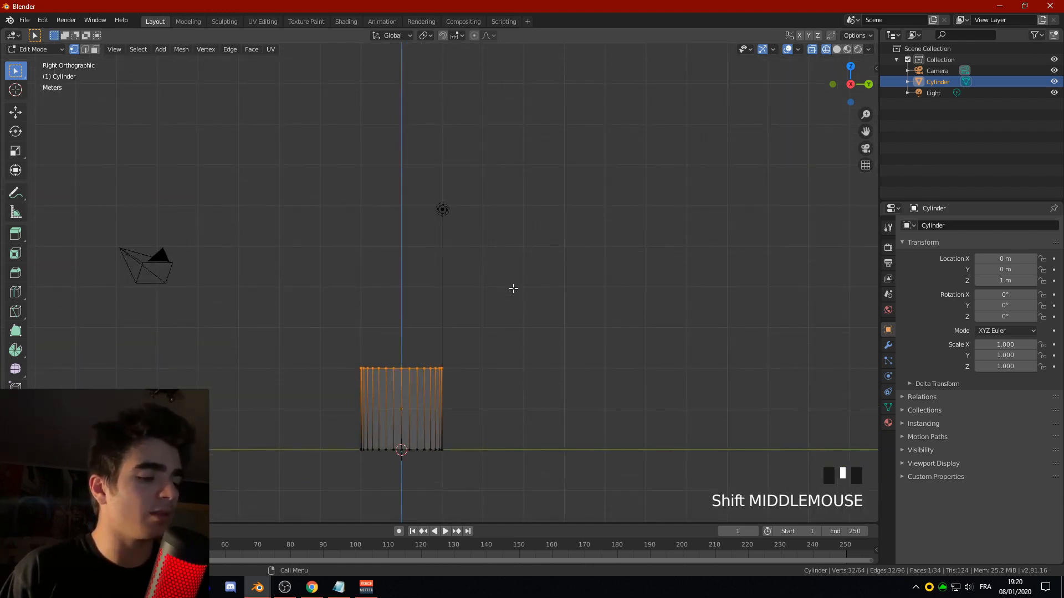
{"action": "key", "text": "g"}
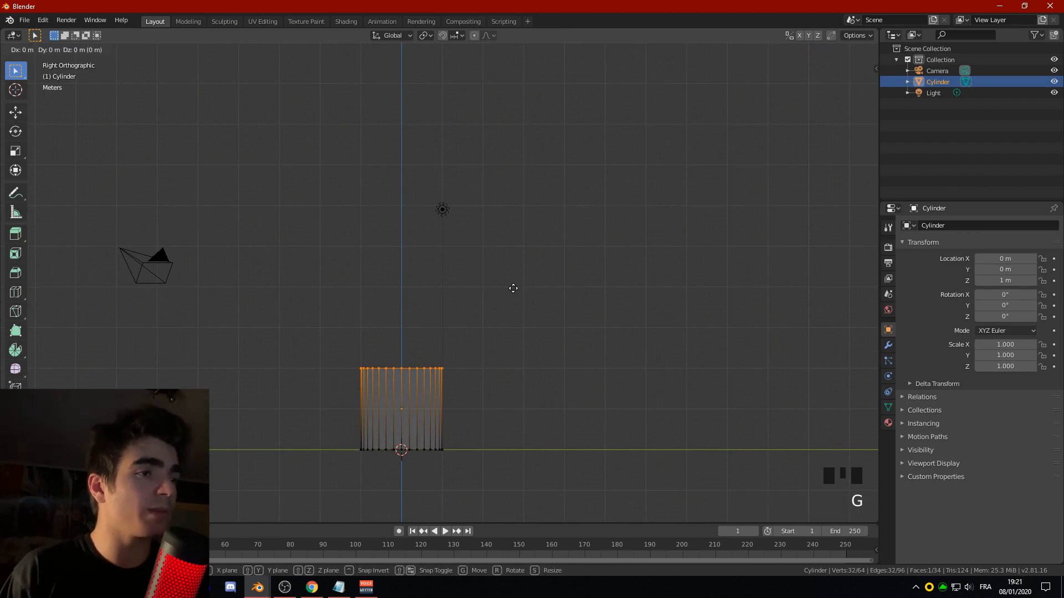
{"action": "key", "text": "z"}
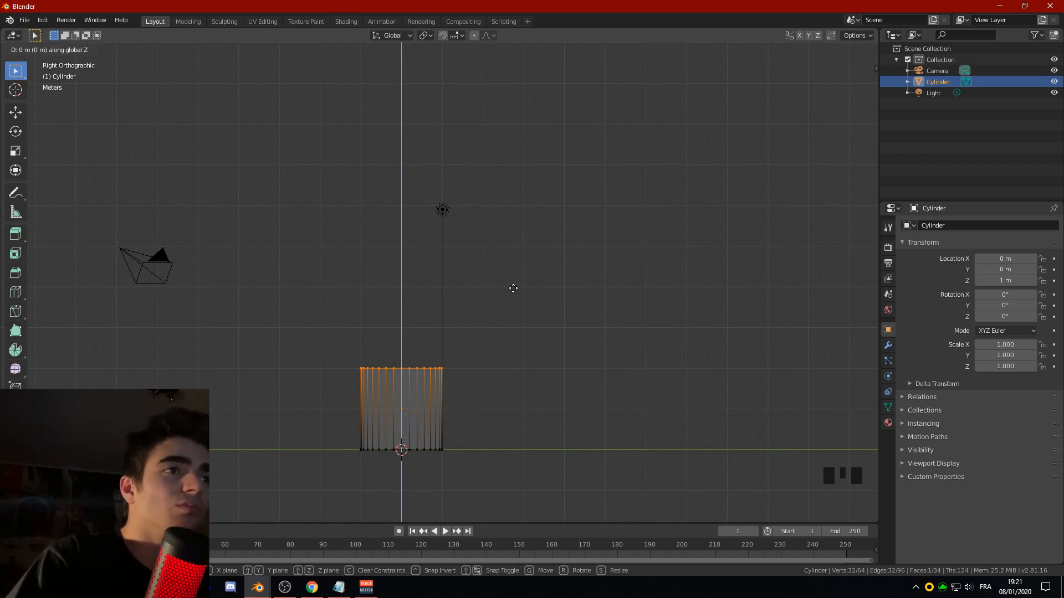
{"action": "type", "text": "7"}
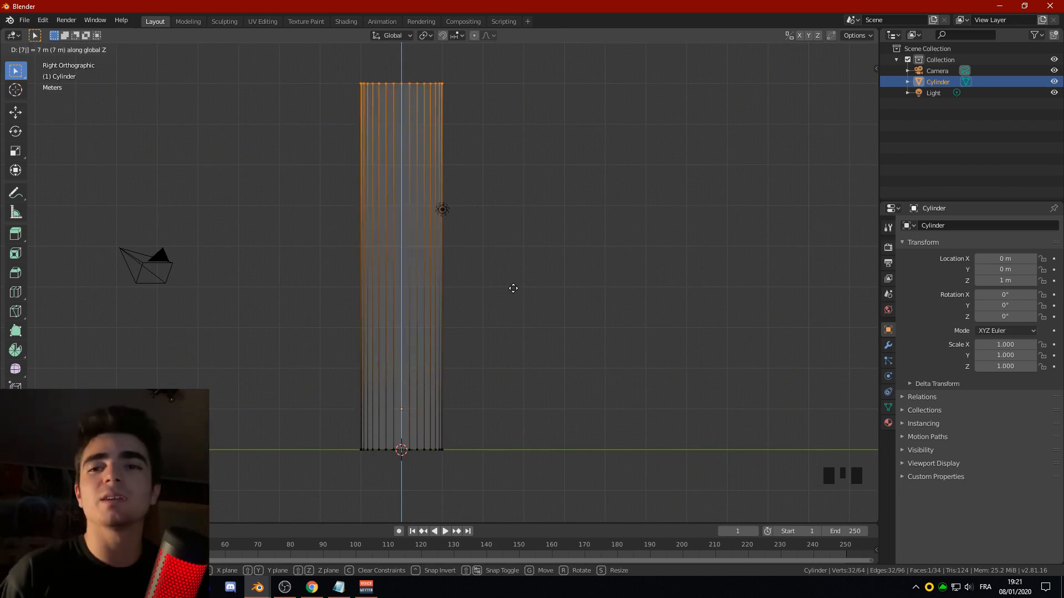
{"action": "key", "text": "Return"}
{"action": "scroll", "coordinate": [468, 316], "scroll_direction": "down", "scroll_amount": 3}
{"action": "scroll", "coordinate": [414, 344], "scroll_direction": "up", "scroll_amount": 3}
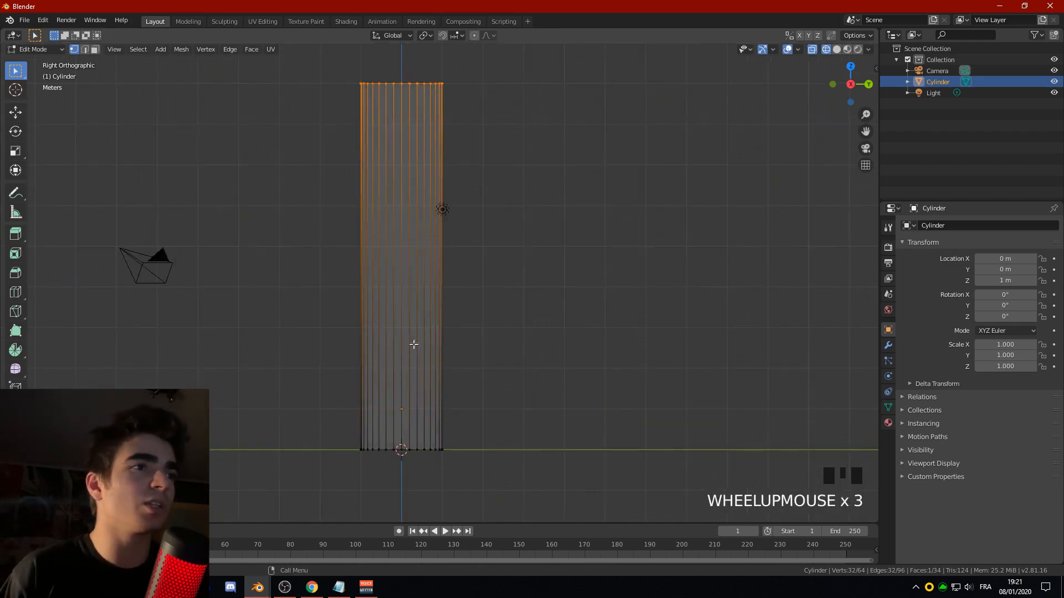
{"action": "scroll", "coordinate": [397, 374], "scroll_direction": "down", "scroll_amount": 1, "text": "shift"}
{"action": "scroll", "coordinate": [397, 370], "scroll_direction": "down", "scroll_amount": 2}
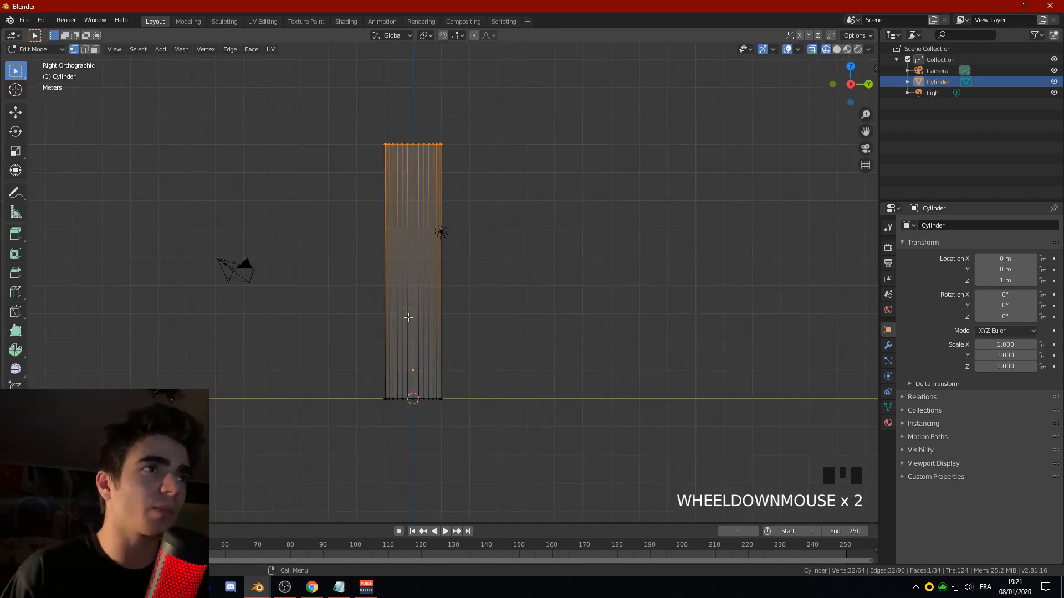
{"action": "scroll", "coordinate": [456, 222], "scroll_direction": "up", "scroll_amount": 1}
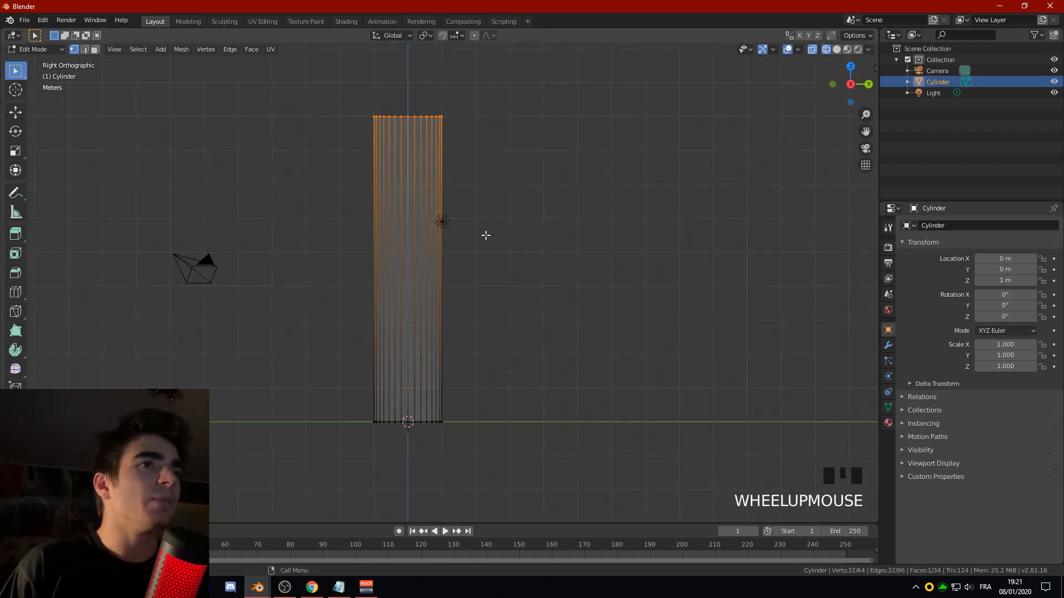
- Switch the cylinder to Object Mode and back to Edit Mode
{"action": "left_click", "coordinate": [44, 50]}
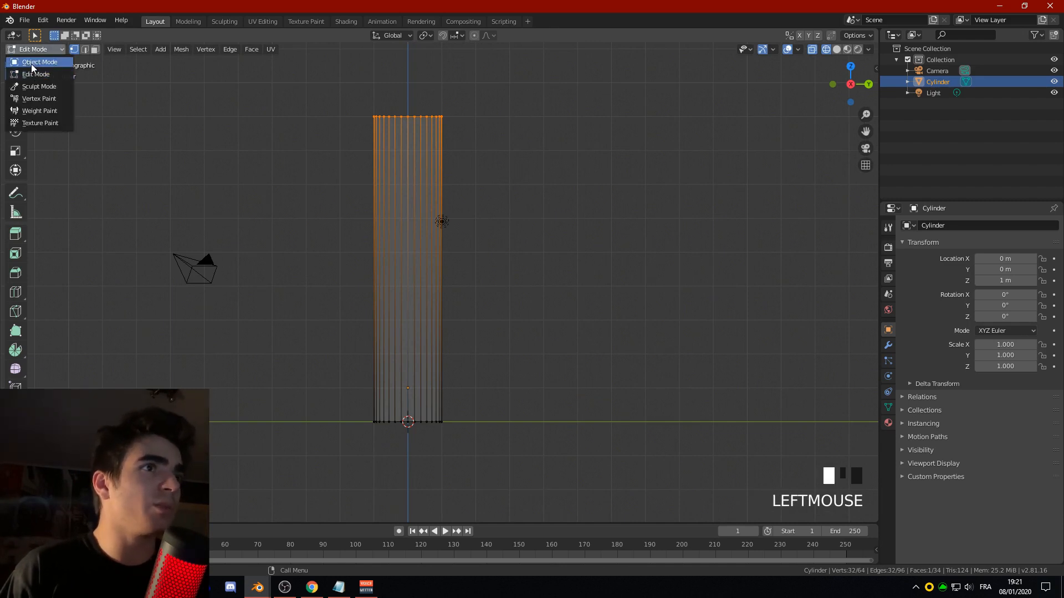
{"action": "left_click", "coordinate": [39, 63]}
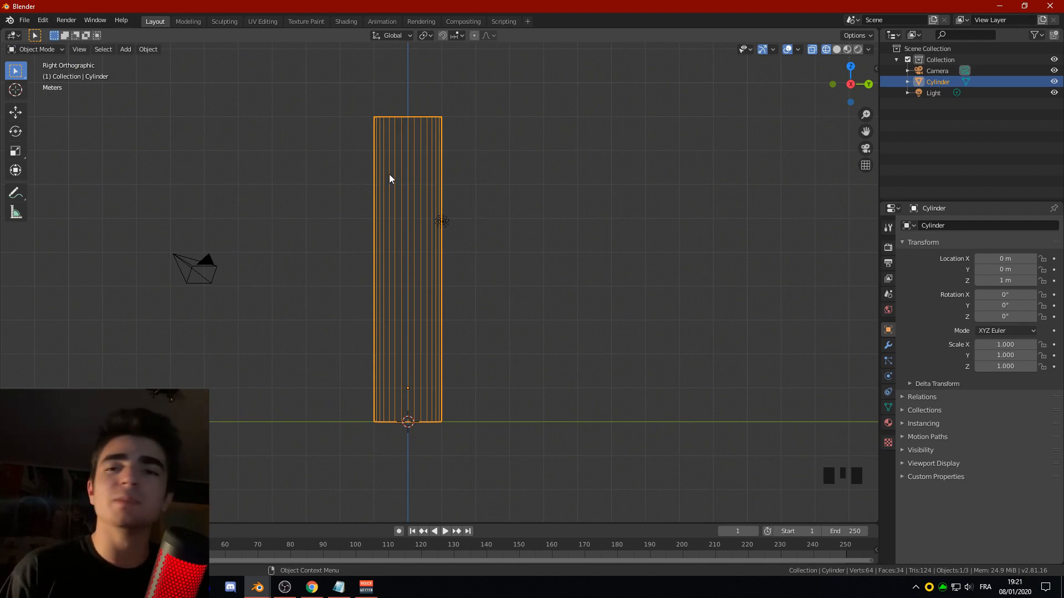
{"action": "left_click", "coordinate": [35, 48]}
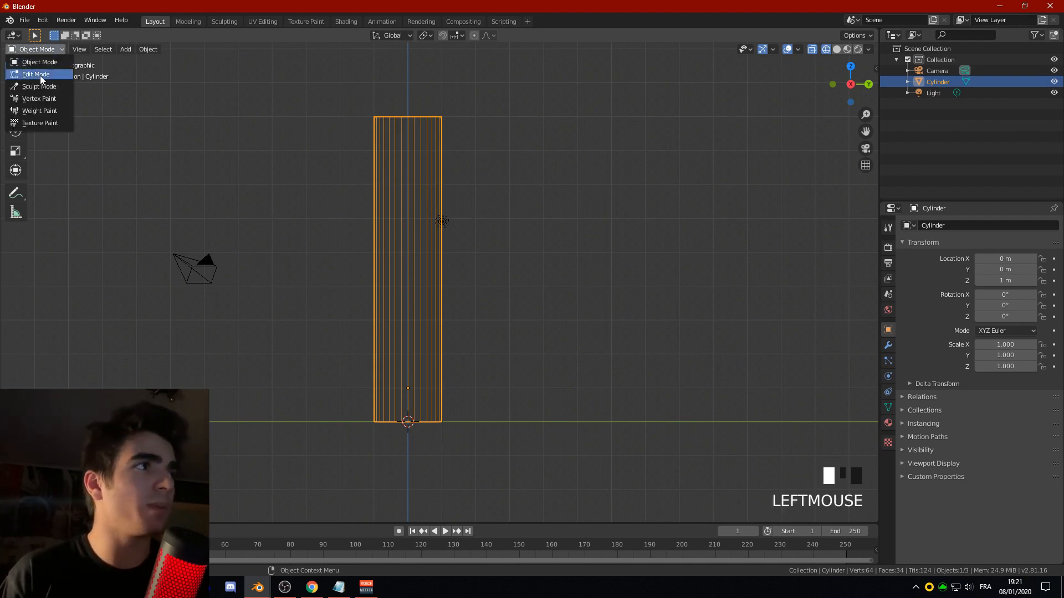
{"action": "left_click", "coordinate": [39, 73]}
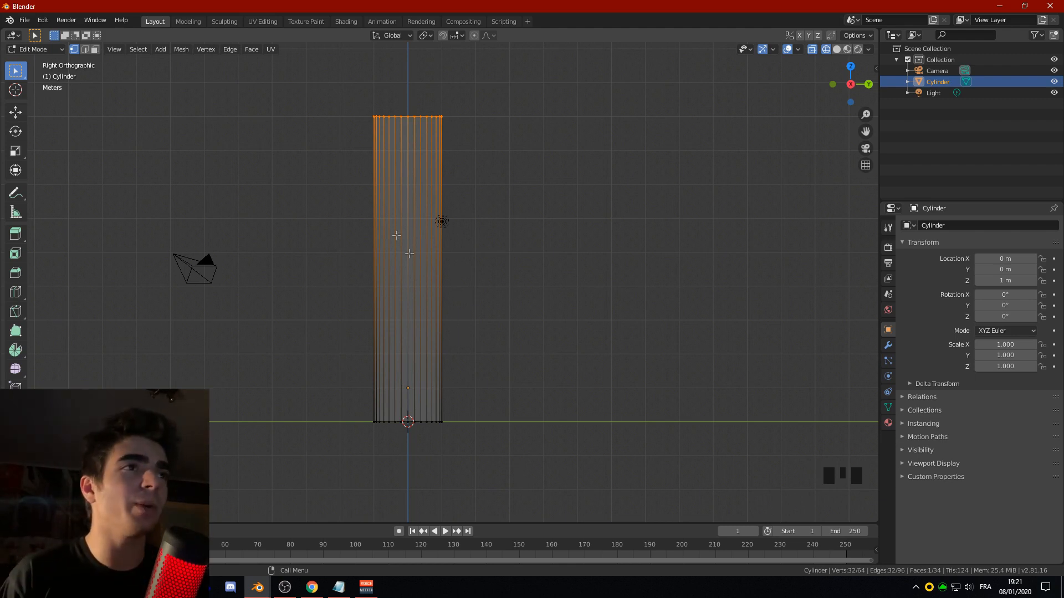
{"action": "scroll", "coordinate": [404, 279], "scroll_direction": "up", "scroll_amount": 3}
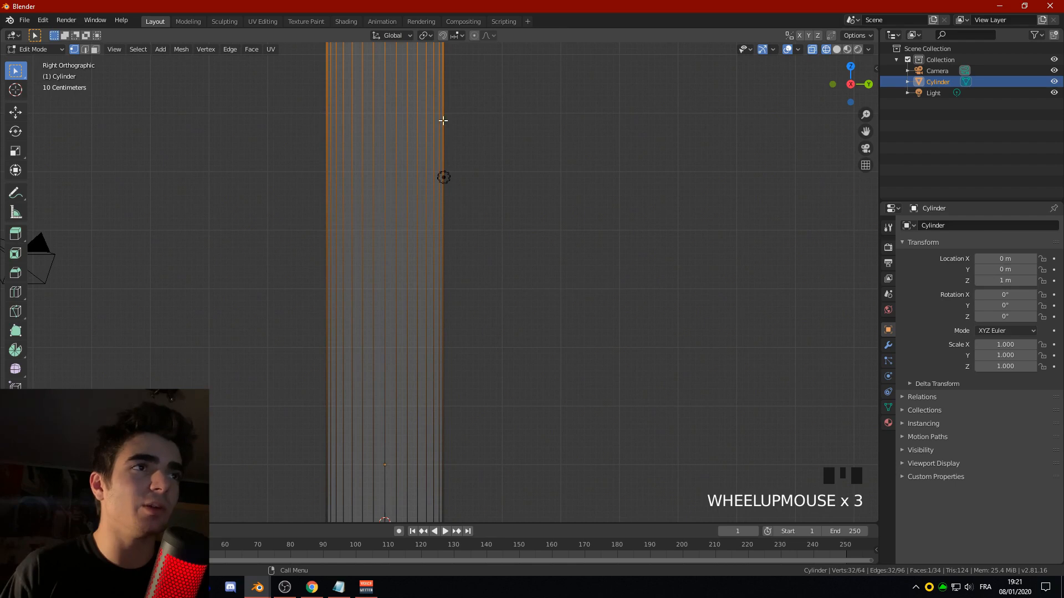
{"action": "scroll", "coordinate": [470, 412], "scroll_direction": "down", "scroll_amount": 4}
{"action": "scroll", "coordinate": [442, 294], "scroll_direction": "up", "scroll_amount": 5}
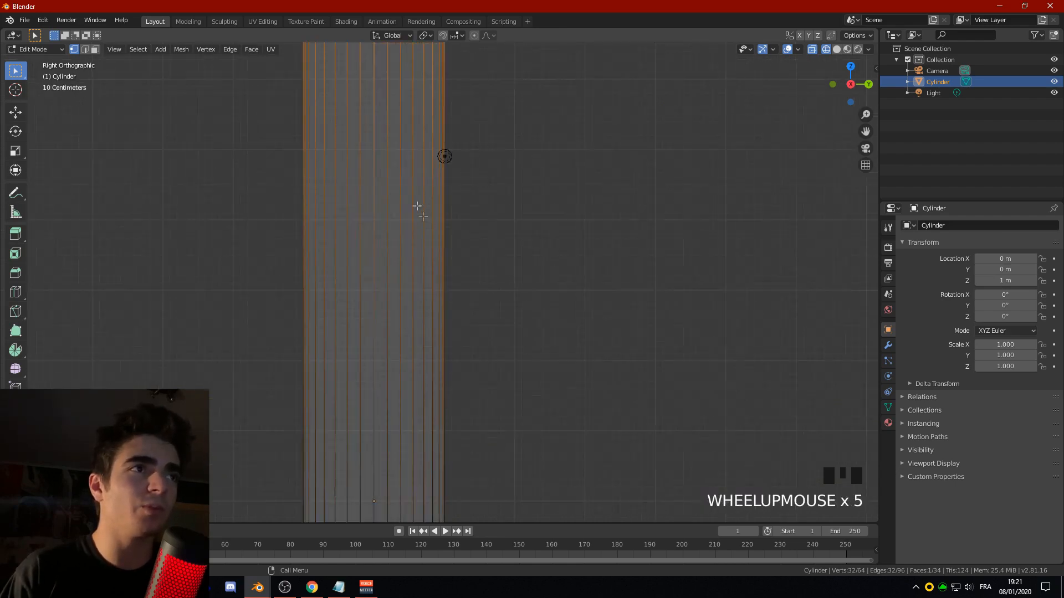
- Examine the stretched cylinder's long side faces from the top ring down to its base
{"action": "middle_click_drag", "start_coordinate": [401, 162], "coordinate": [413, 400], "text": "shift"}
{"action": "scroll", "coordinate": [425, 347], "scroll_direction": "up", "scroll_amount": 5}
{"action": "middle_click_drag", "start_coordinate": [398, 263], "coordinate": [414, 473], "text": "shift"}
{"action": "scroll", "coordinate": [414, 443], "scroll_direction": "up", "scroll_amount": 2}
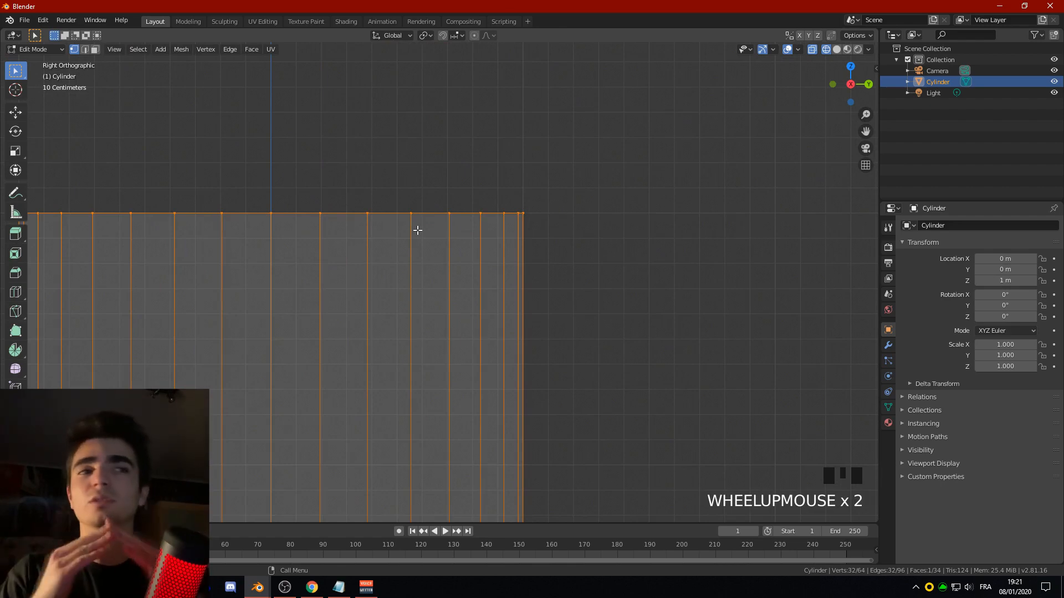
{"action": "scroll", "coordinate": [440, 251], "scroll_direction": "down", "scroll_amount": 3}
{"action": "scroll", "coordinate": [440, 251], "scroll_direction": "down", "scroll_amount": 3}
{"action": "middle_click_drag", "start_coordinate": [418, 332], "coordinate": [460, 126], "text": "shift"}
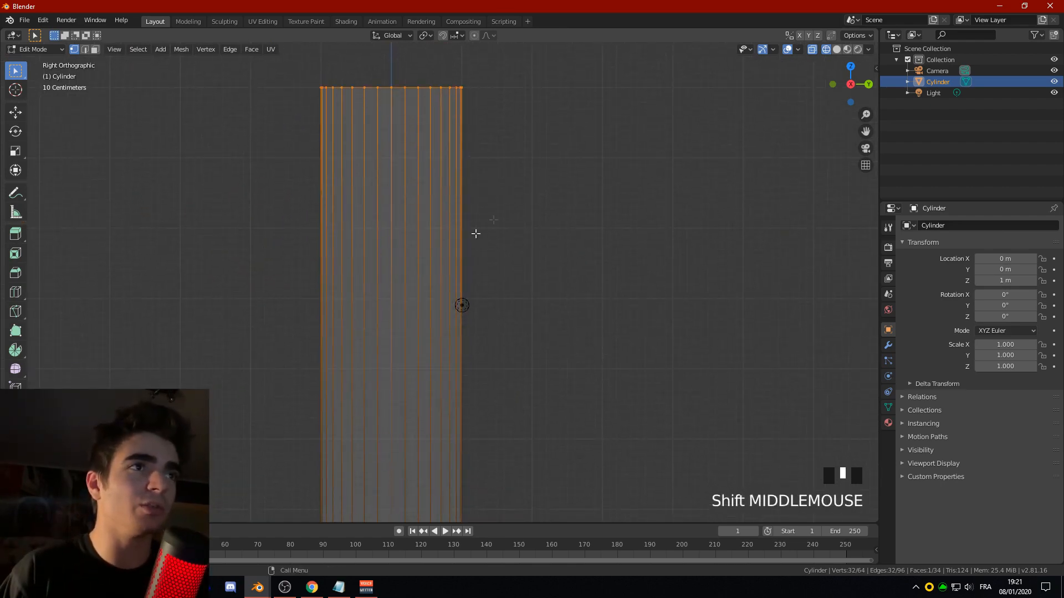
{"action": "scroll", "coordinate": [482, 241], "scroll_direction": "down", "scroll_amount": 3}
{"action": "middle_click_drag", "start_coordinate": [482, 241], "coordinate": [456, 316], "text": "shift"}
{"action": "scroll", "coordinate": [446, 314], "scroll_direction": "up", "scroll_amount": 2}
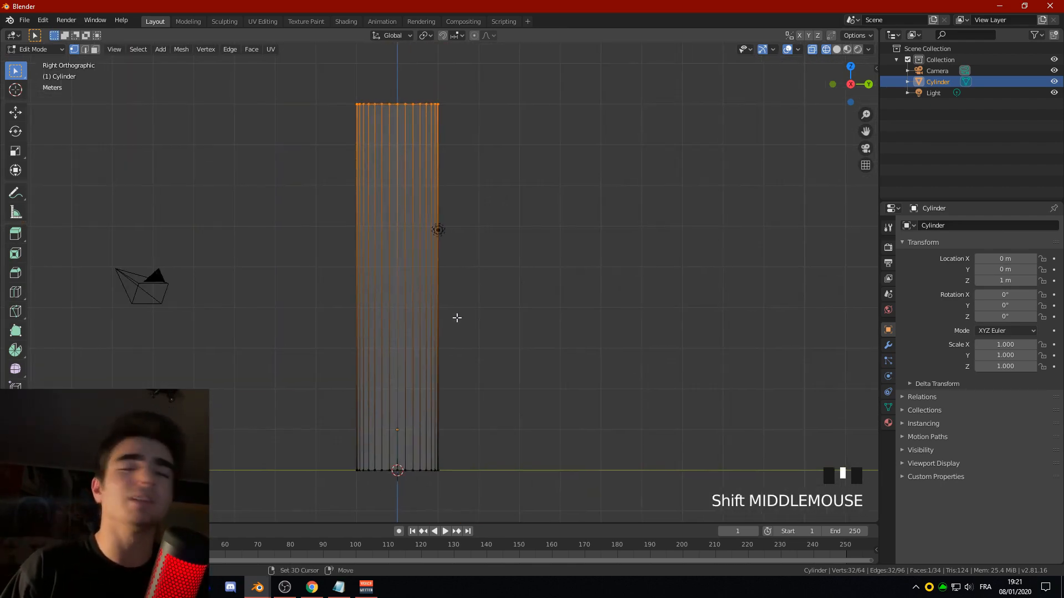
- Add 39 evenly spaced horizontal loop cuts along the cylinder's height without sliding them
{"action": "key", "text": "ctrl+z"}
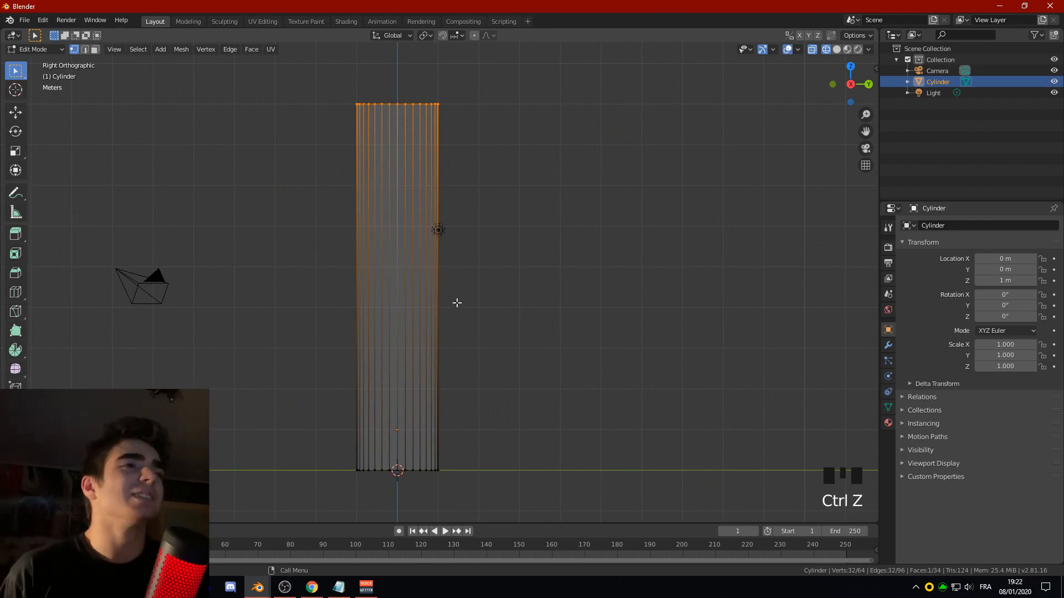
{"action": "key", "text": "ctrl+r"}
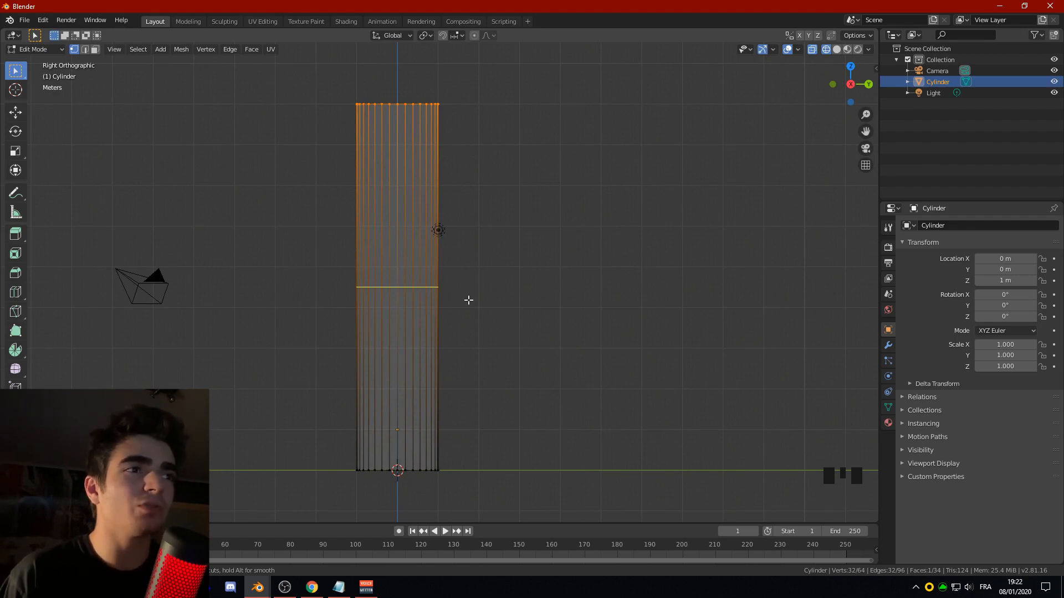
{"action": "scroll", "coordinate": [469, 300], "scroll_direction": "up", "scroll_amount": 1}
{"action": "scroll", "coordinate": [469, 300], "scroll_direction": "up", "scroll_amount": 3}
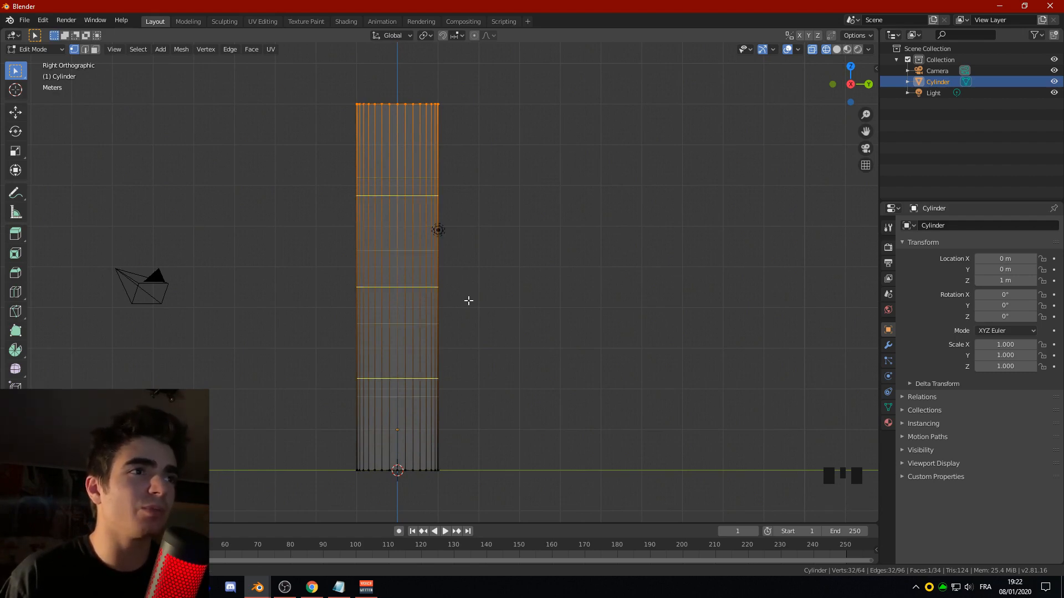
{"action": "scroll", "coordinate": [469, 301], "scroll_direction": "up", "scroll_amount": 20}
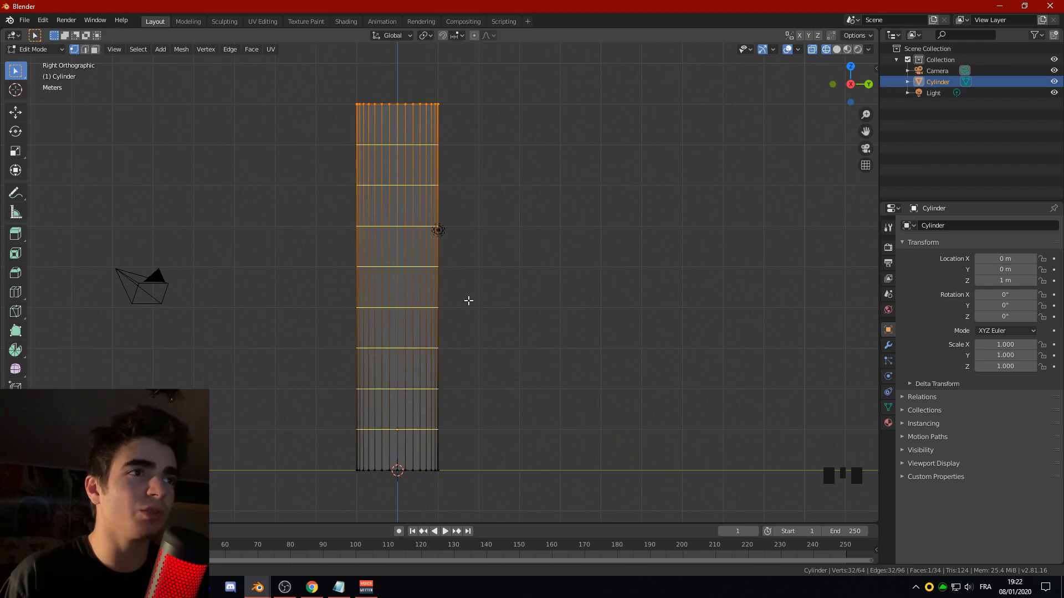
{"action": "scroll", "coordinate": [469, 301], "scroll_direction": "up", "scroll_amount": 15}
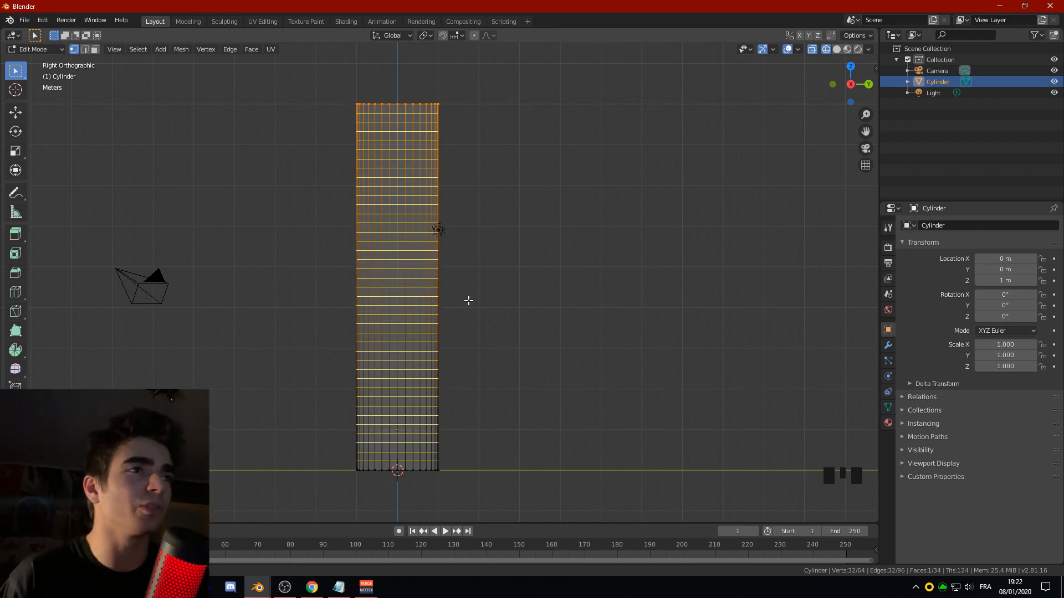
{"action": "left_click", "coordinate": [468, 300]}
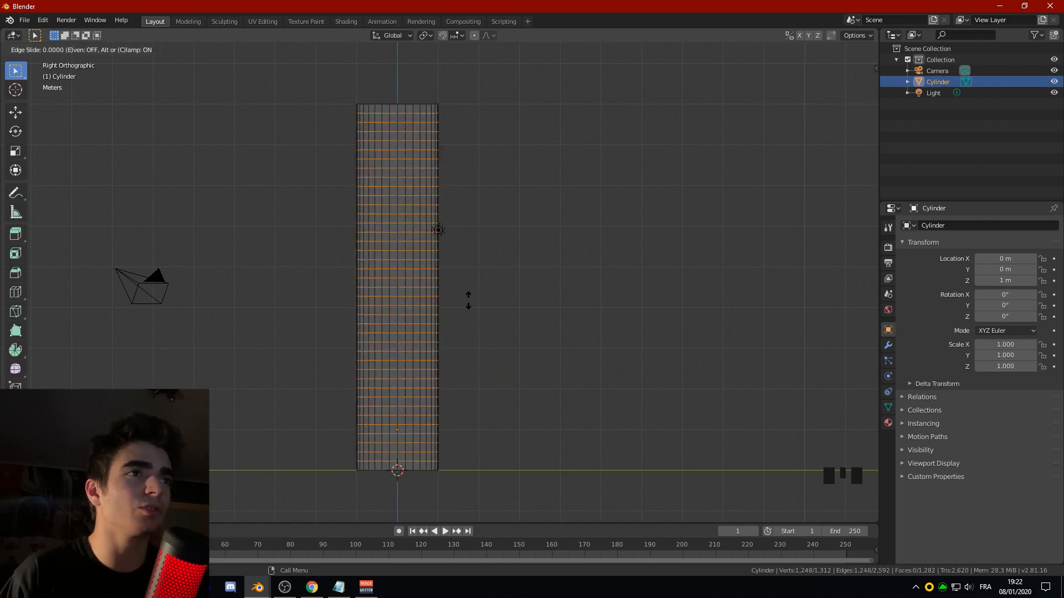
{"action": "right_click", "coordinate": [468, 300]}
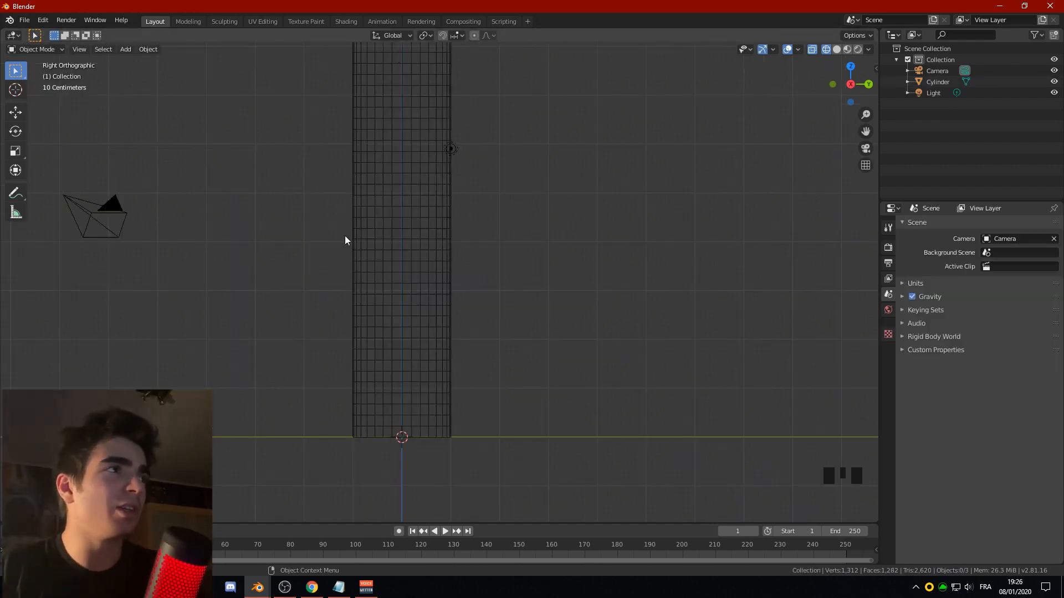
- Add an armature at the base of the cylinder
{"action": "key", "text": "shift+a"}
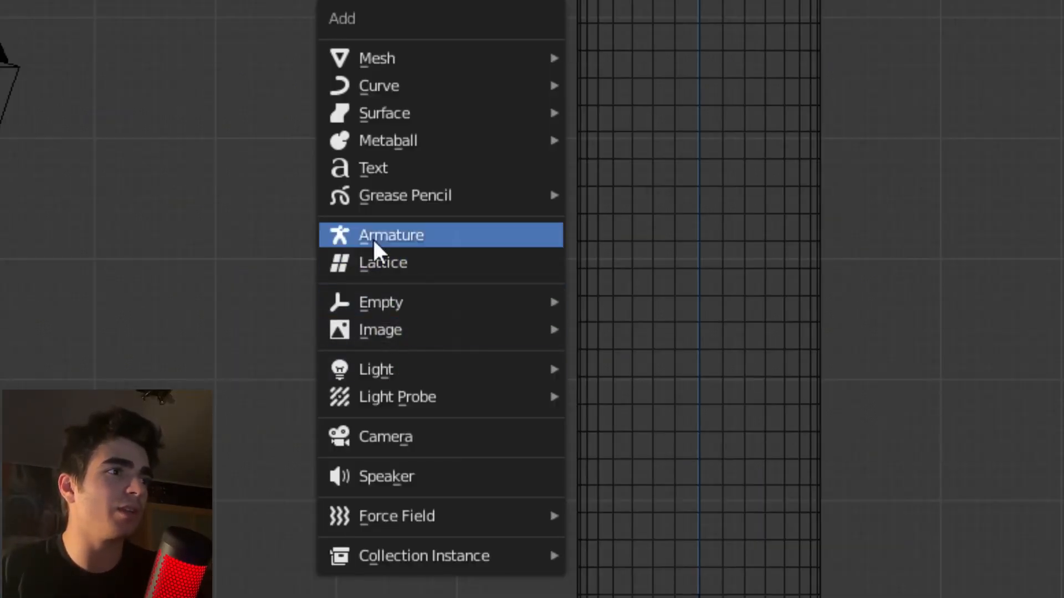
{"action": "left_click", "coordinate": [270, 281]}
{"action": "scroll", "coordinate": [300, 319], "scroll_direction": "up", "scroll_amount": 3}
{"action": "middle_click_drag", "start_coordinate": [328, 418], "coordinate": [404, 256], "text": "shift"}
{"action": "scroll", "coordinate": [370, 380], "scroll_direction": "up", "scroll_amount": 2}
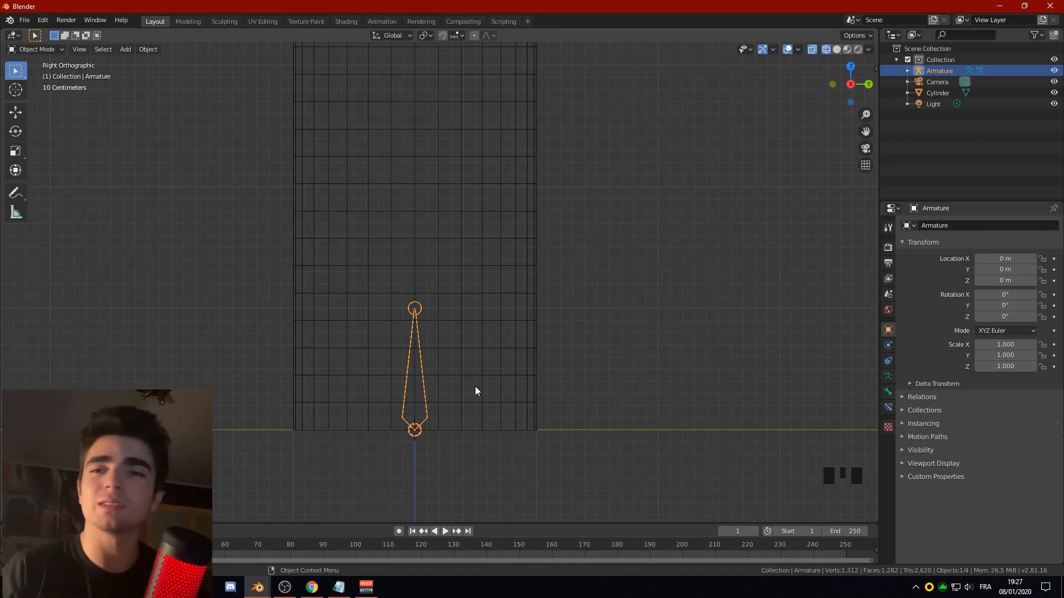
- Examine how the single bone's height compares with the full height of the cylinder
{"action": "scroll", "coordinate": [490, 368], "scroll_direction": "down", "scroll_amount": 5}
{"action": "scroll", "coordinate": [489, 368], "scroll_direction": "up", "scroll_amount": 5}
{"action": "scroll", "coordinate": [327, 291], "scroll_direction": "down", "scroll_amount": 3}
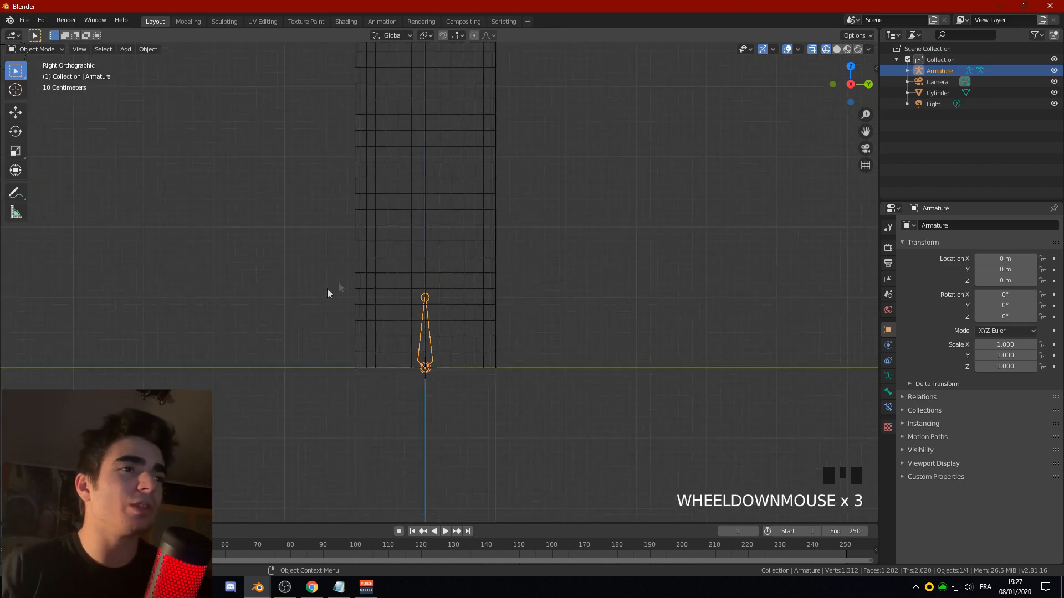
{"action": "scroll", "coordinate": [460, 303], "scroll_direction": "down", "scroll_amount": 4}
{"action": "scroll", "coordinate": [437, 282], "scroll_direction": "up", "scroll_amount": 1, "text": "shift"}
{"action": "scroll", "coordinate": [462, 230], "scroll_direction": "up", "scroll_amount": 2}
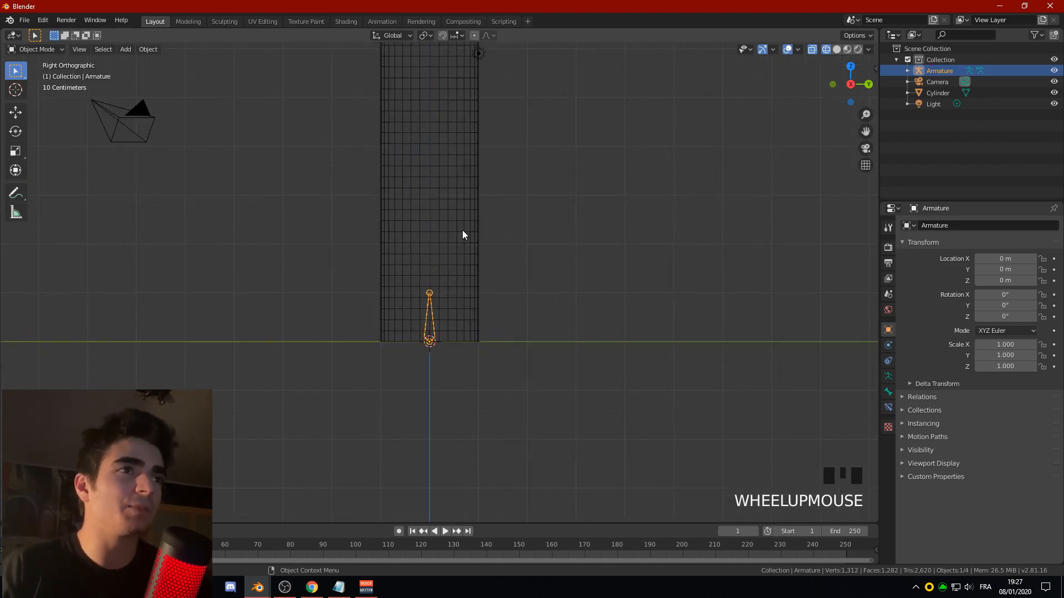
{"action": "middle_click_drag", "start_coordinate": [457, 239], "coordinate": [501, 382], "text": "shift"}
{"action": "scroll", "coordinate": [461, 403], "scroll_direction": "down", "scroll_amount": 3}
{"action": "scroll", "coordinate": [468, 382], "scroll_direction": "up", "scroll_amount": 2}
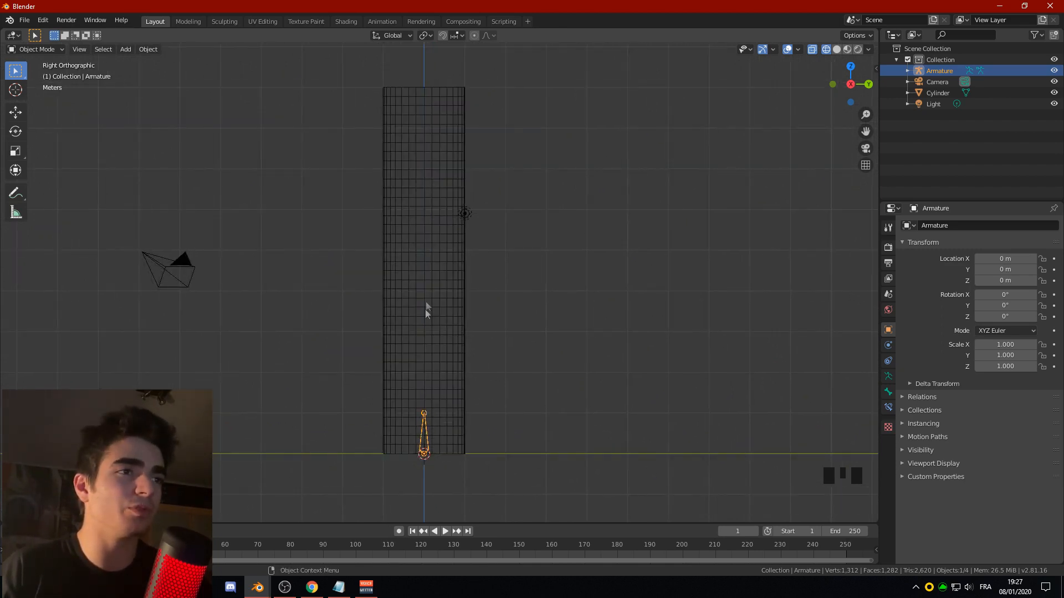
{"action": "scroll", "coordinate": [438, 386], "scroll_direction": "up", "scroll_amount": 1}
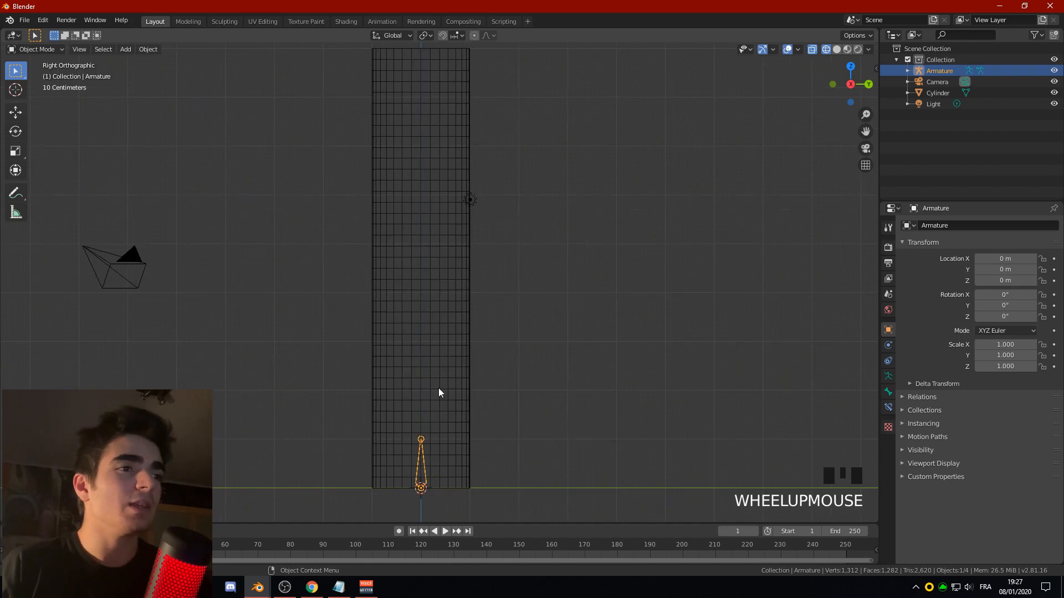
{"action": "middle_click_drag", "start_coordinate": [437, 387], "coordinate": [442, 387], "text": "shift"}
{"action": "scroll", "coordinate": [442, 387], "scroll_direction": "down", "scroll_amount": 1}
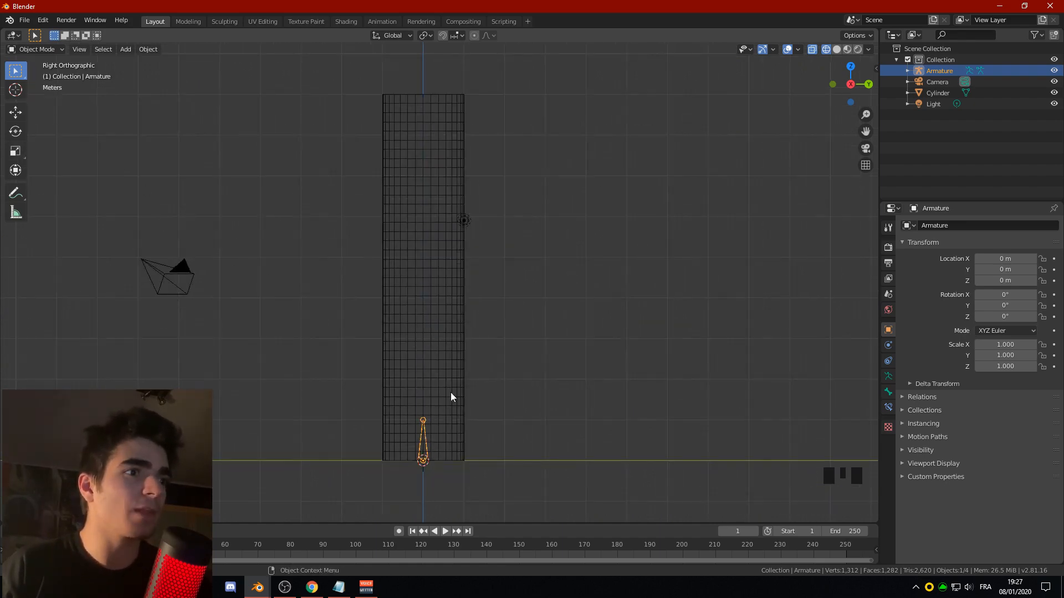
- Enter Edit Mode on the armature and move the bone's tip up 1 m along the Z axis
{"action": "left_click", "coordinate": [423, 428]}
{"action": "left_click", "coordinate": [423, 428]}
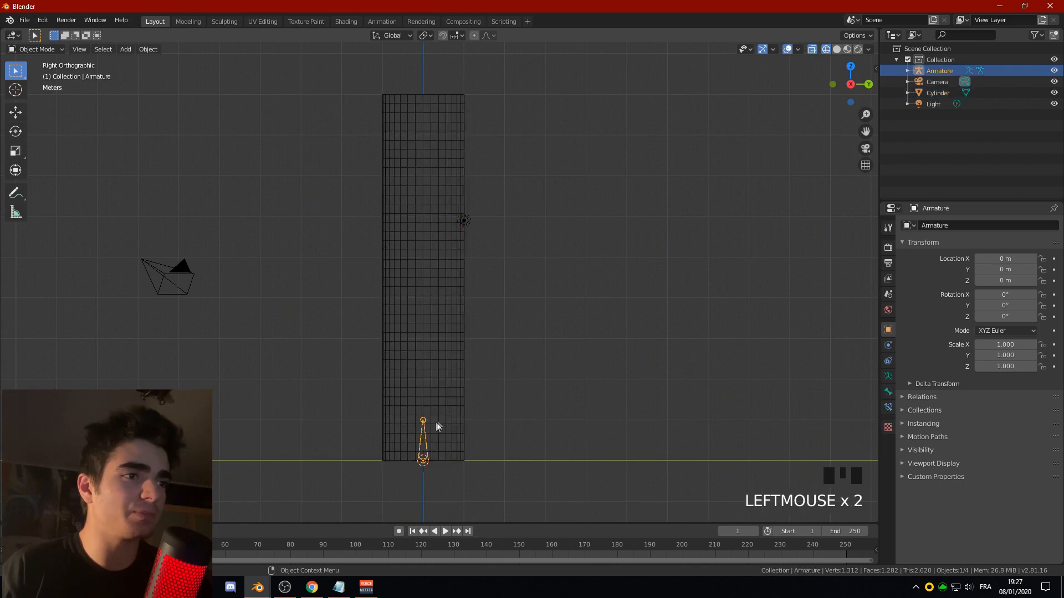
{"action": "left_click", "coordinate": [35, 48]}
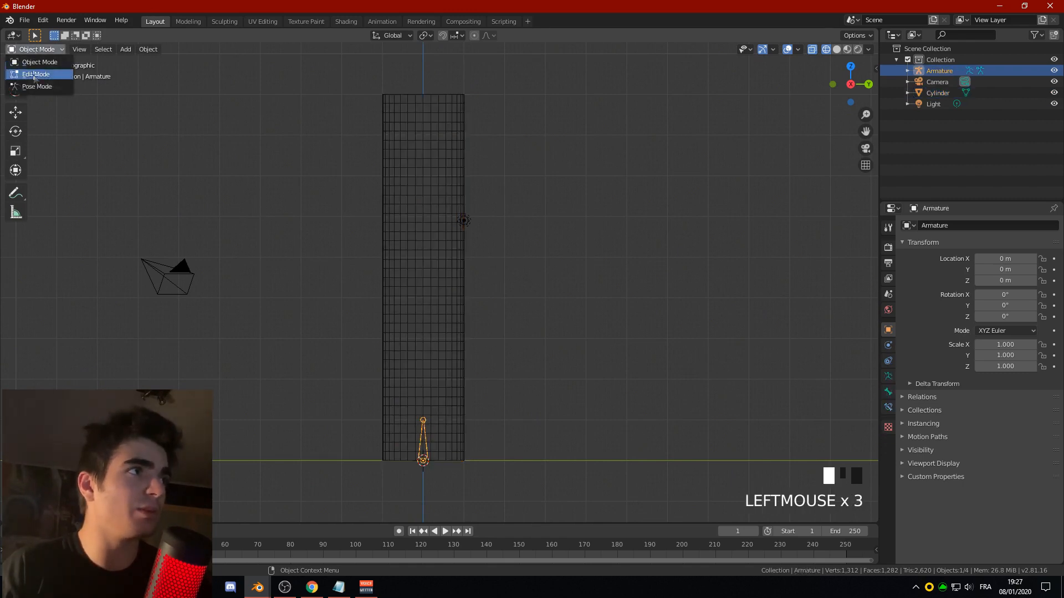
{"action": "left_click", "coordinate": [33, 73]}
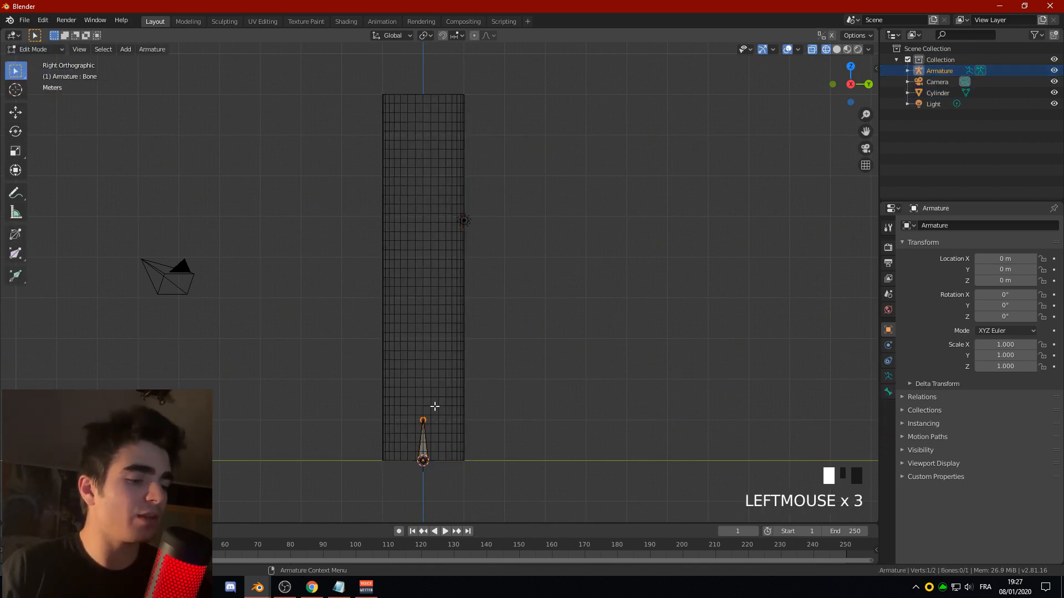
{"action": "key", "text": "g"}
{"action": "key", "text": "z"}
{"action": "key", "text": "1"}
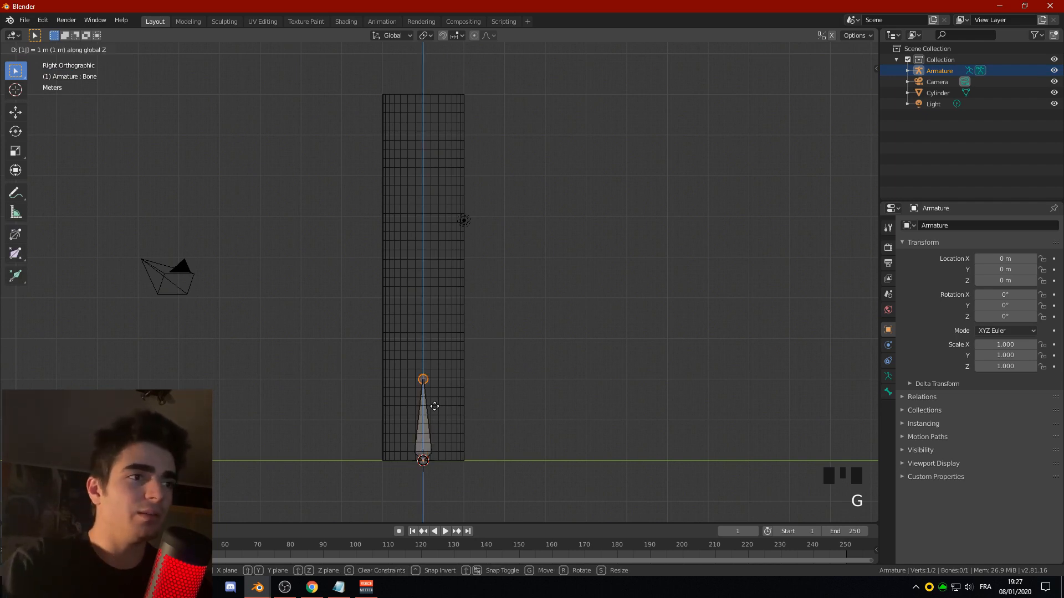
{"action": "key", "text": "Return"}
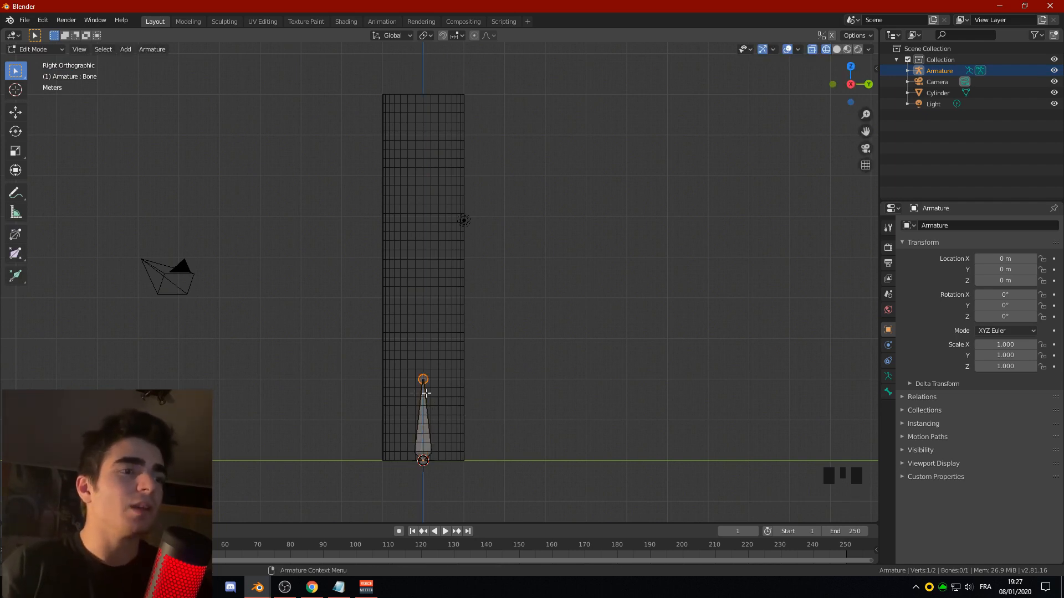
- Extrude a second bone 2 m upward along the Z axis from the first bone's tip
{"action": "key", "text": "e"}
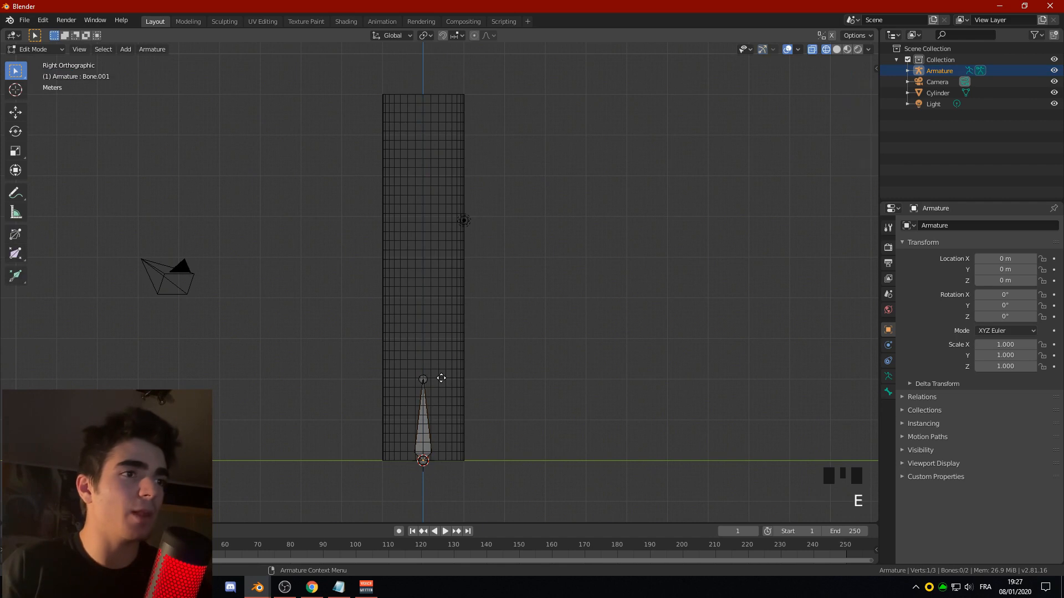
{"action": "key", "text": "z"}
{"action": "key", "text": "1"}
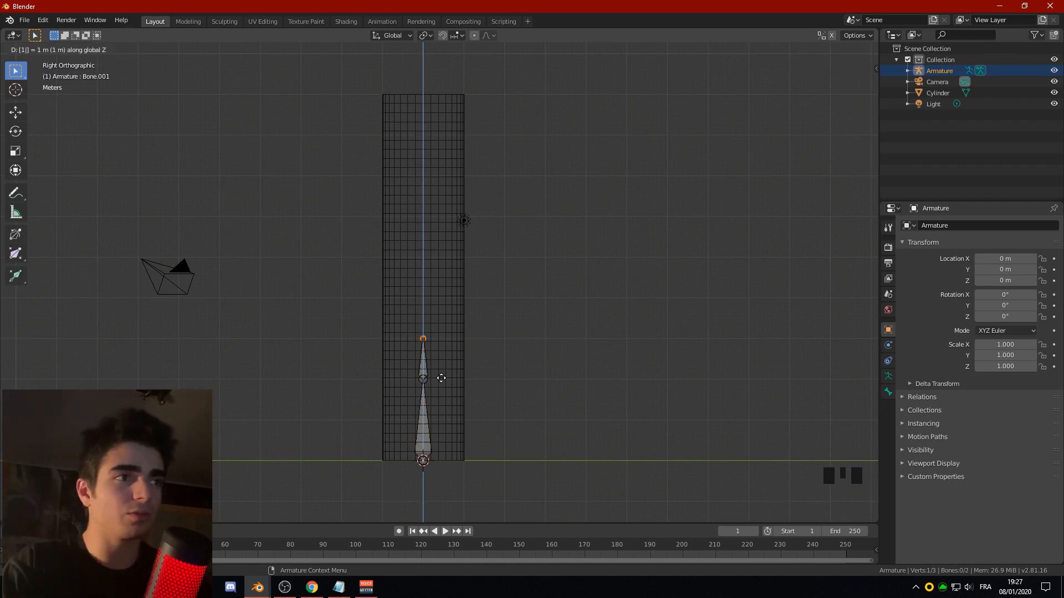
{"action": "key", "text": "BackSpace"}
{"action": "key", "text": "2"}
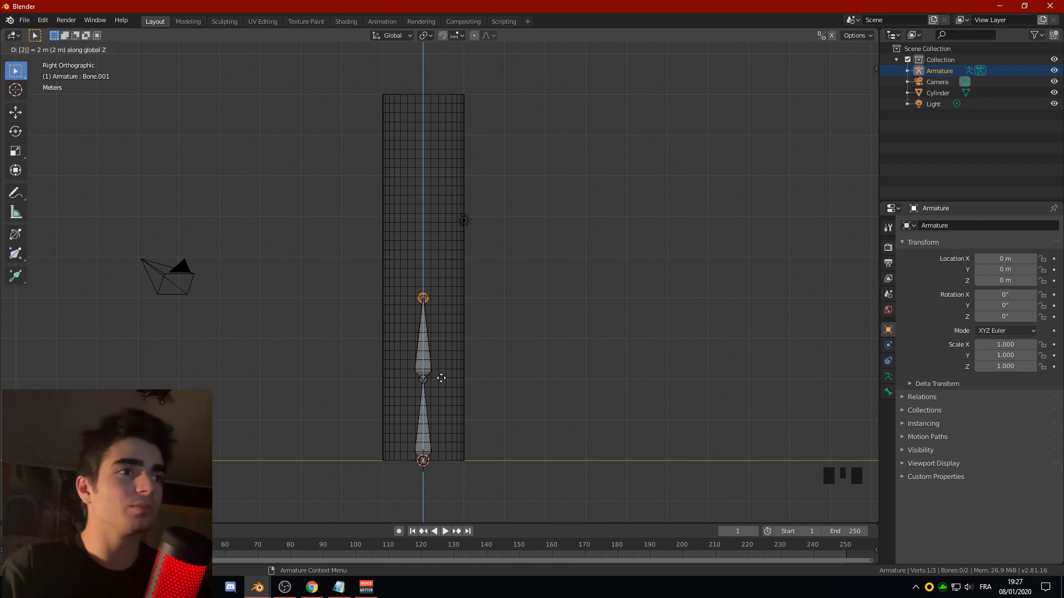
{"action": "key", "text": "Return"}
- Extrude two more bones in a chain above the second one, each 2 m along the Z axis
{"action": "key", "text": "e"}
{"action": "key", "text": "z"}
{"action": "key", "text": "2"}
{"action": "key", "text": "Return"}
{"action": "key", "text": "e"}
{"action": "key", "text": "z"}
{"action": "key", "text": "2"}
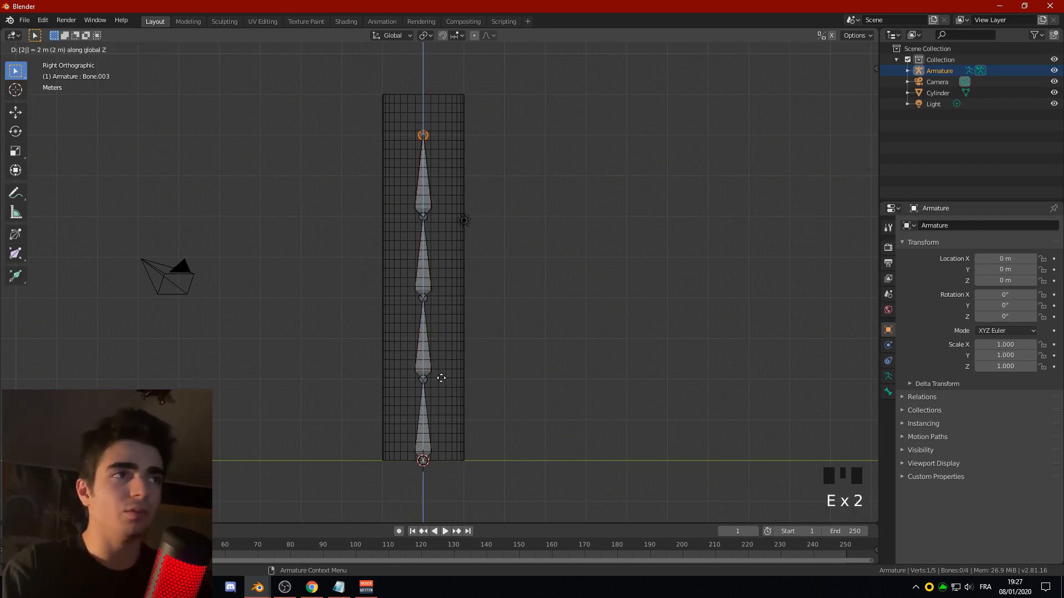
{"action": "key", "text": "Return"}
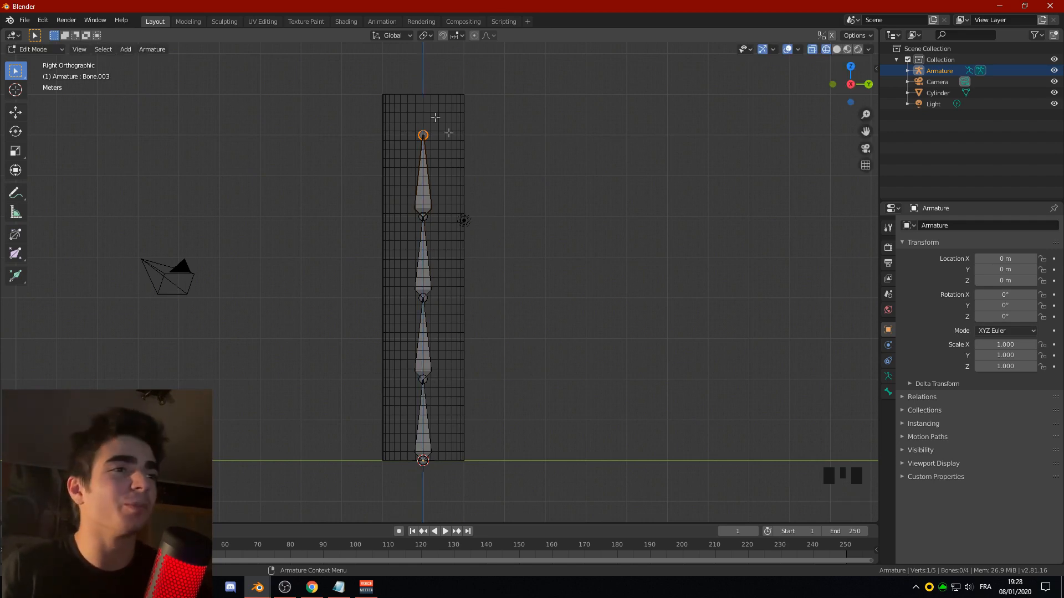
- Extrude a final 1 m bone along the Z axis from the chain's tip to the cylinder's top
{"action": "key", "text": "e"}
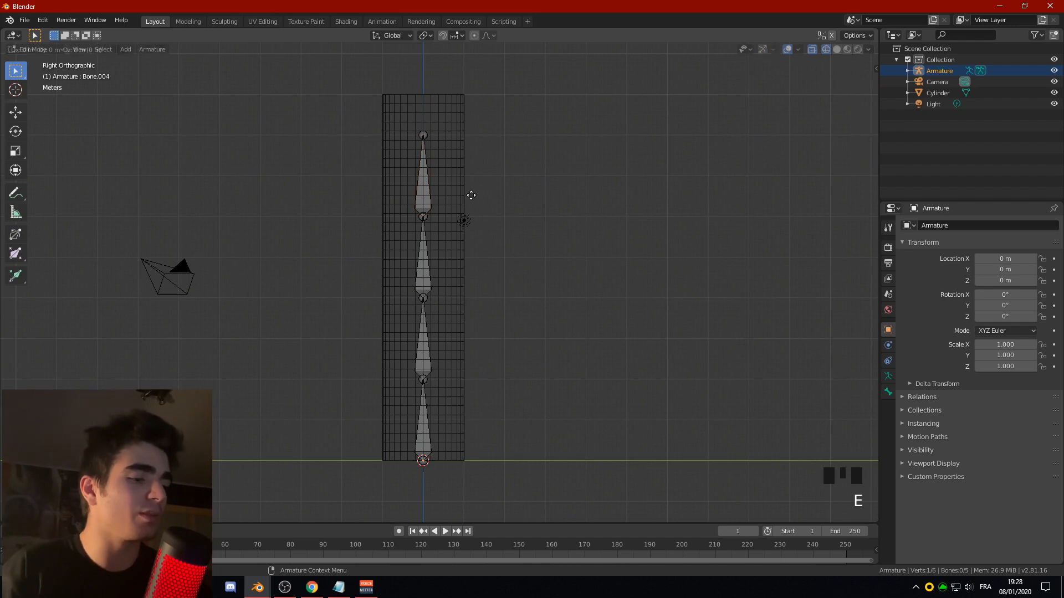
{"action": "key", "text": "1"}
{"action": "key", "text": "Return"}
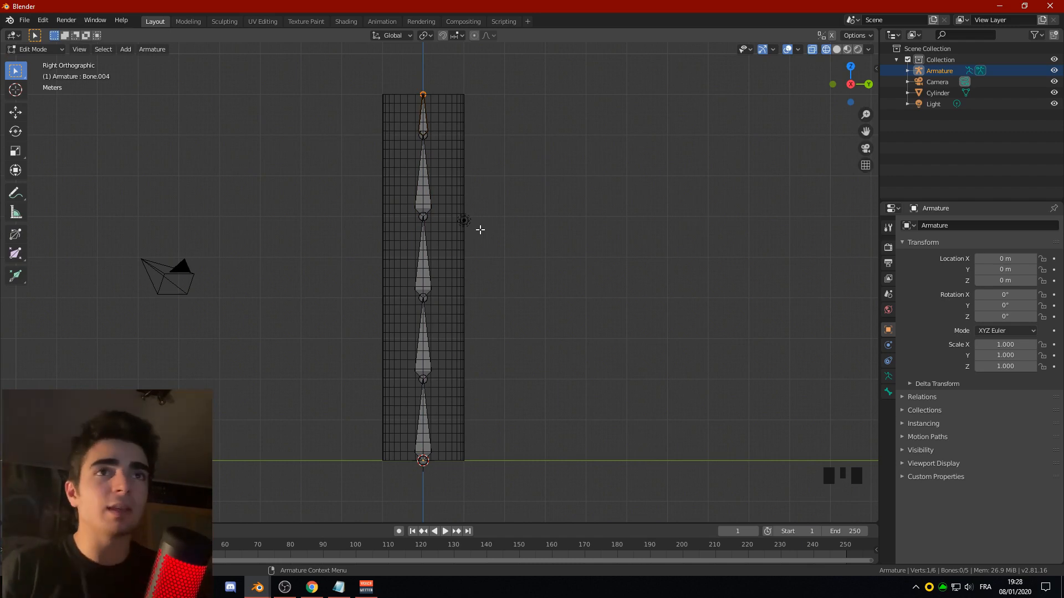
- Switch the armature back to Object Mode and select the cylinder
{"action": "scroll", "coordinate": [468, 247], "scroll_direction": "down", "scroll_amount": 4}
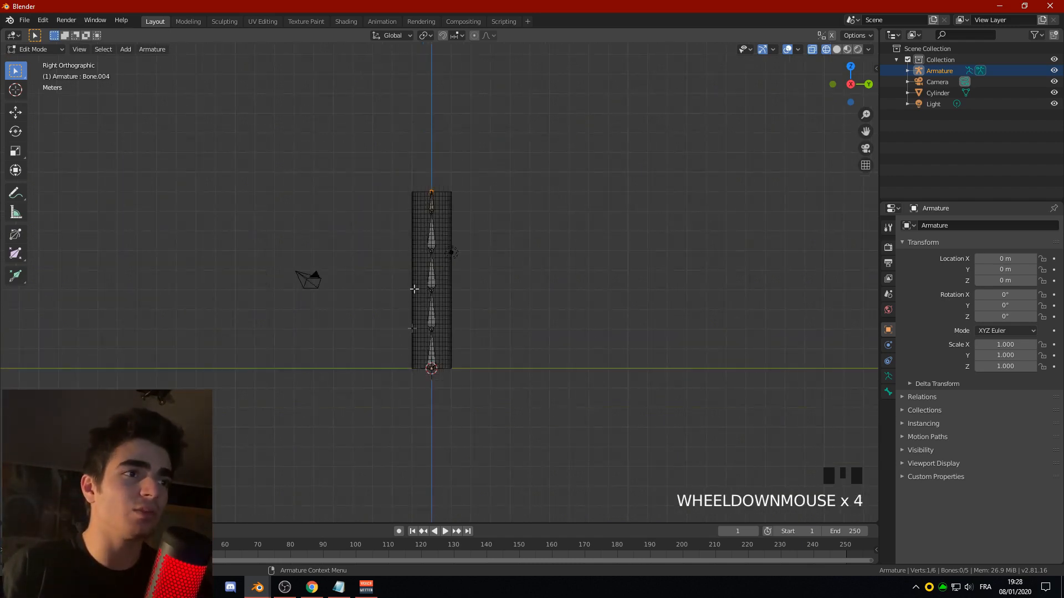
{"action": "scroll", "coordinate": [579, 200], "scroll_direction": "up", "scroll_amount": 2}
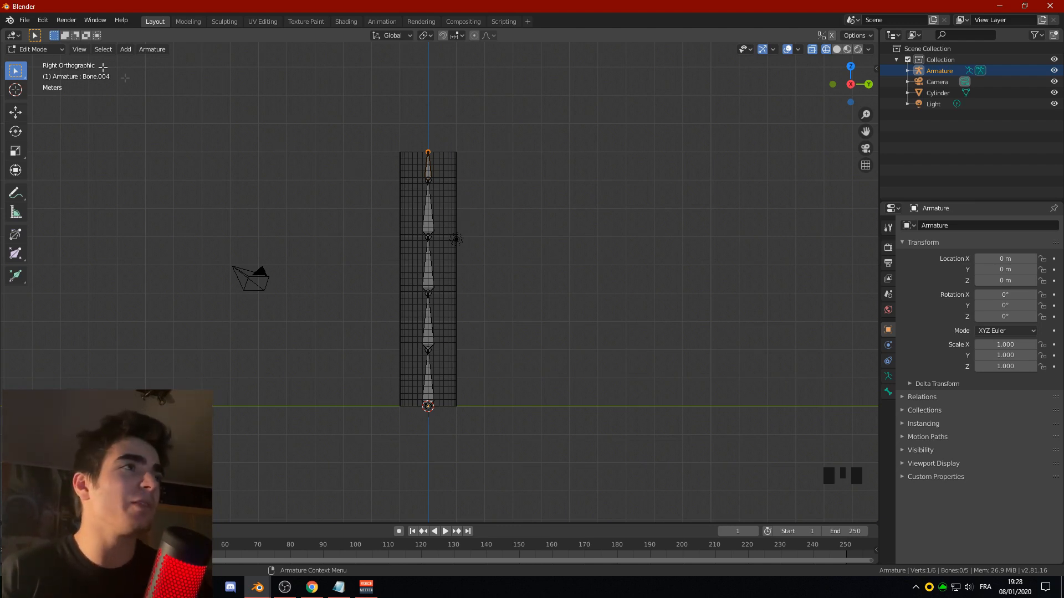
{"action": "left_click", "coordinate": [35, 50]}
{"action": "left_click", "coordinate": [39, 62]}
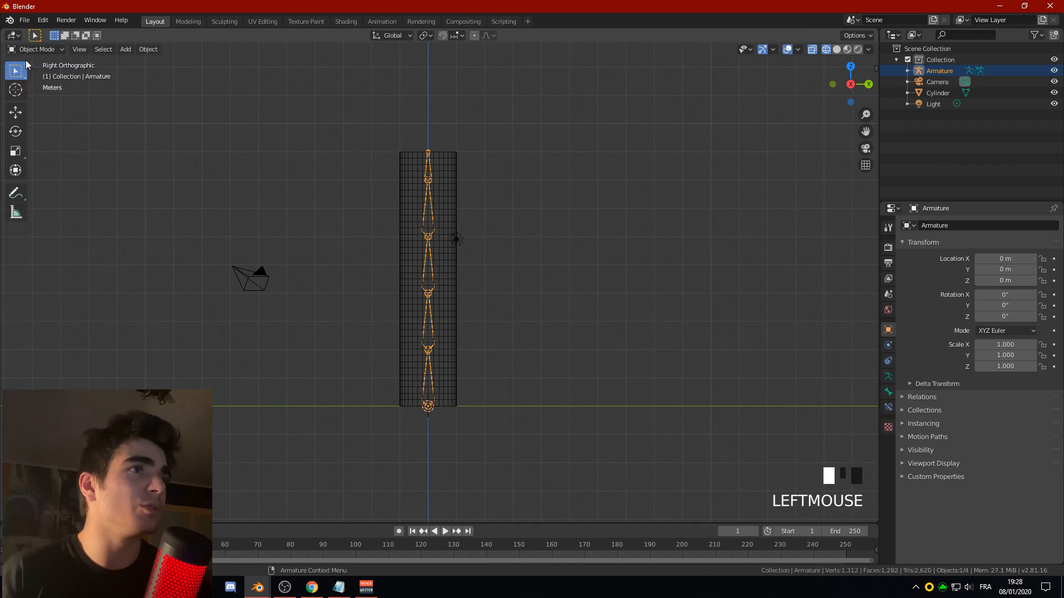
{"action": "scroll", "coordinate": [351, 246], "scroll_direction": "up", "scroll_amount": 3}
{"action": "scroll", "coordinate": [351, 248], "scroll_direction": "down", "scroll_amount": 2}
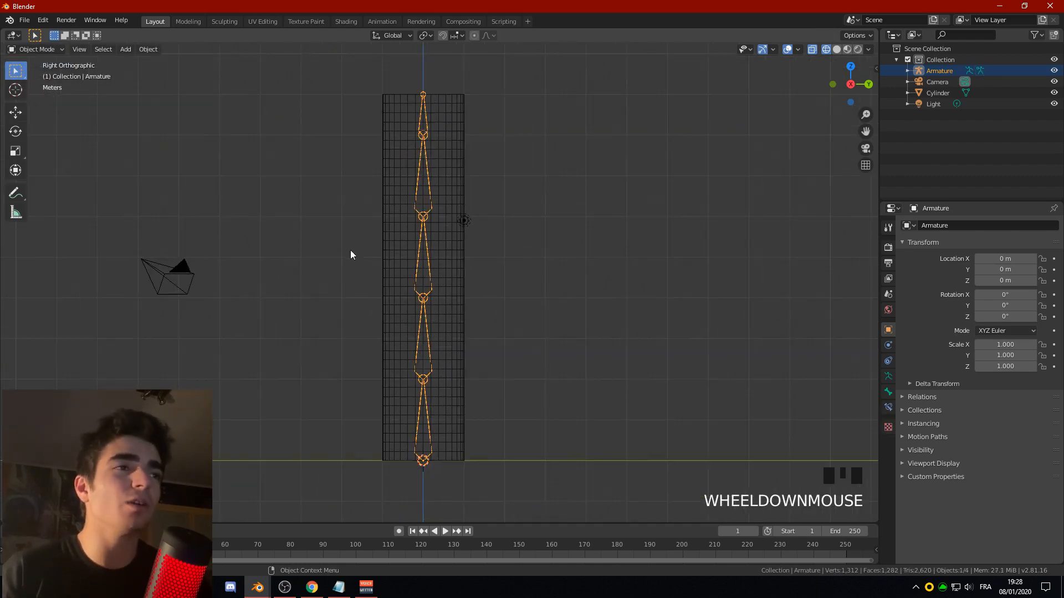
{"action": "left_click", "coordinate": [435, 160]}
{"action": "left_click", "coordinate": [421, 165]}
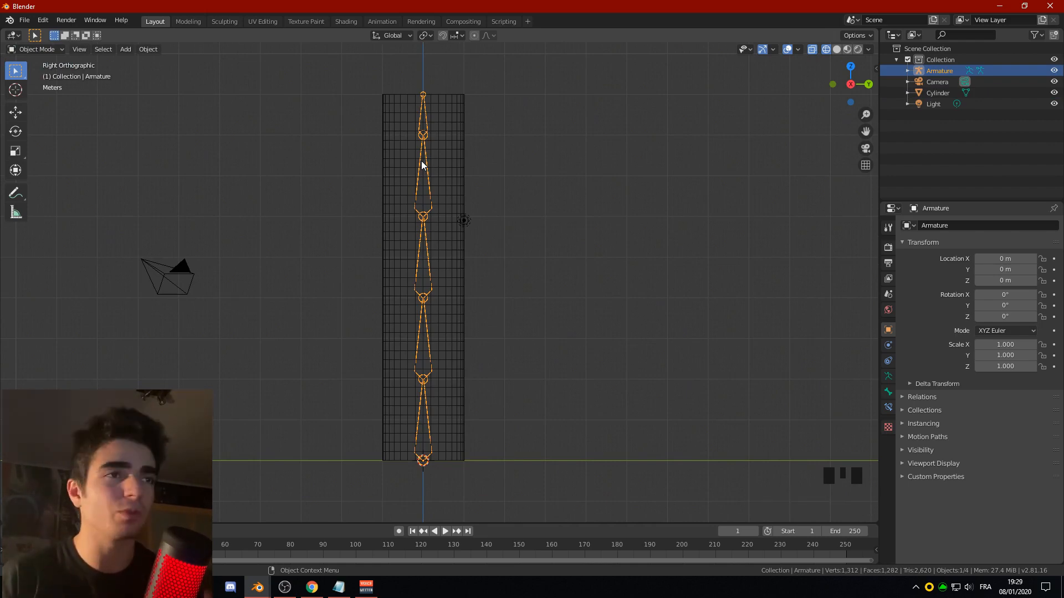
{"action": "left_click", "coordinate": [457, 107]}
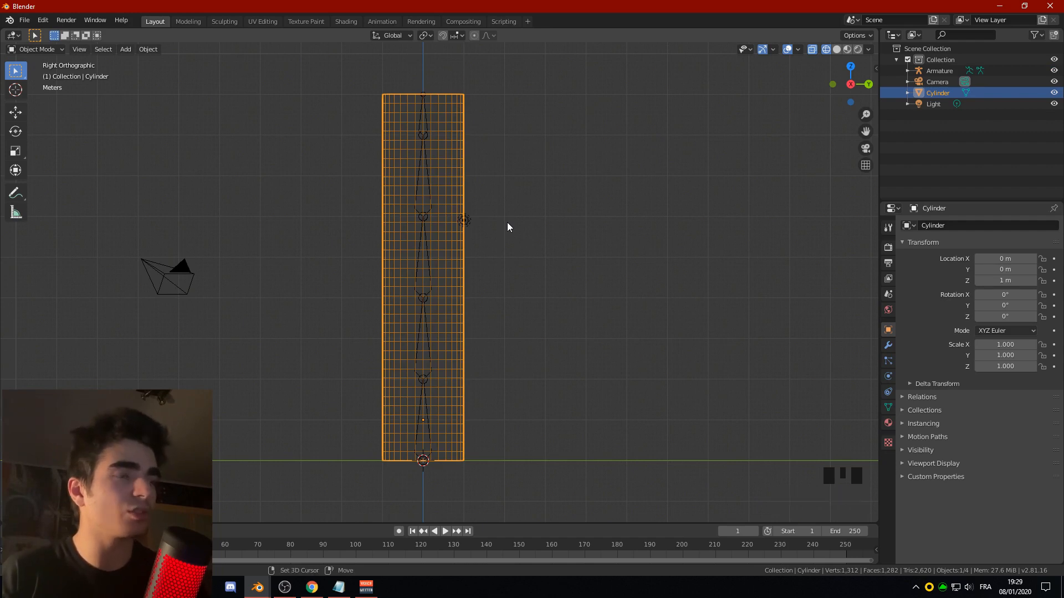
- Add the armature to the cylinder selection and parent the cylinder to it with automatic weights
{"action": "left_click", "coordinate": [423, 131], "text": "shift"}
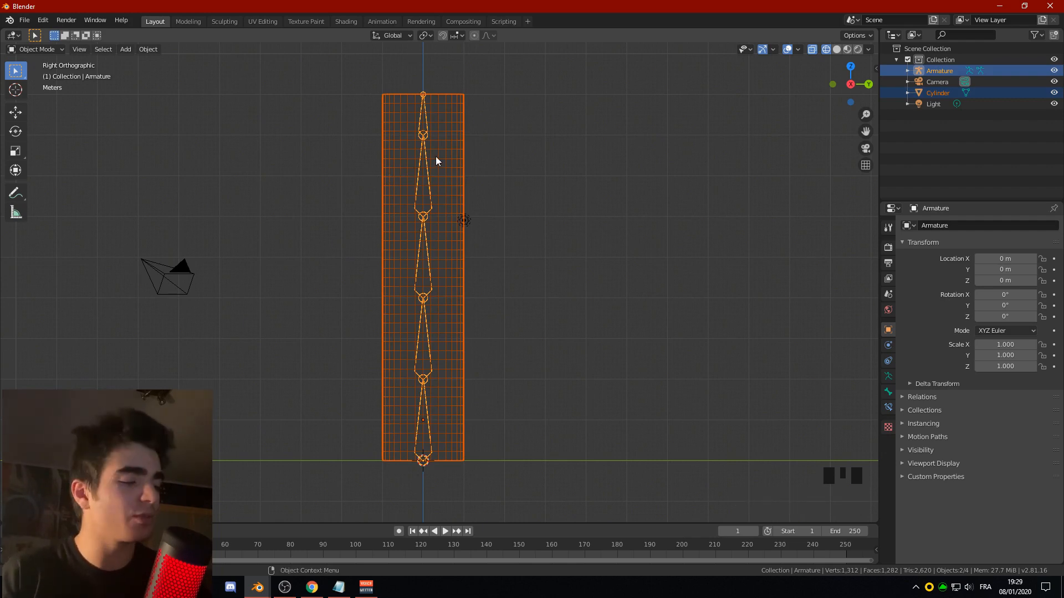
{"action": "key", "text": "ctrl+p"}
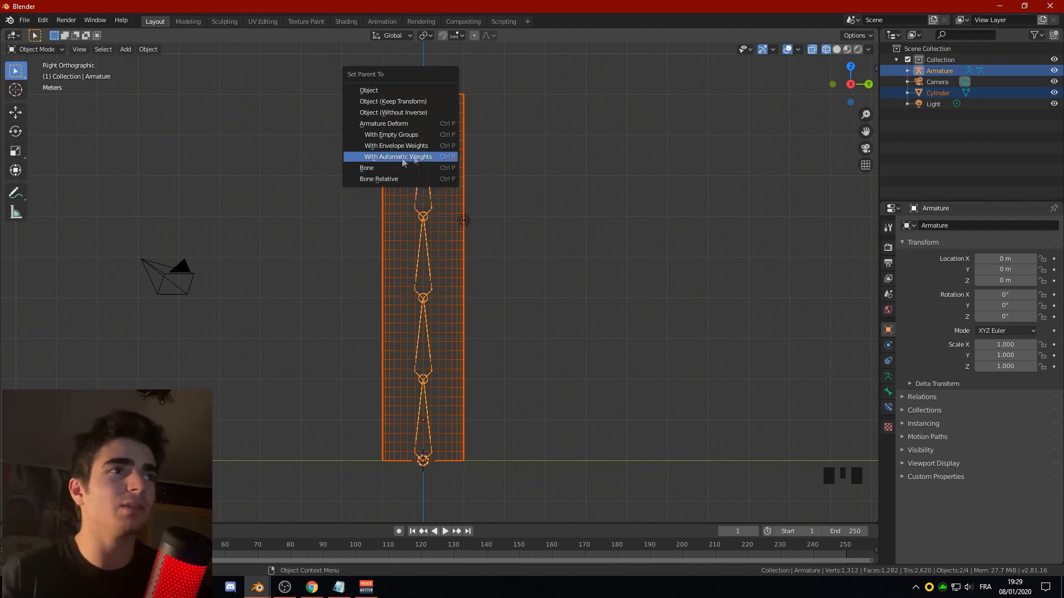
{"action": "left_click", "coordinate": [435, 158]}
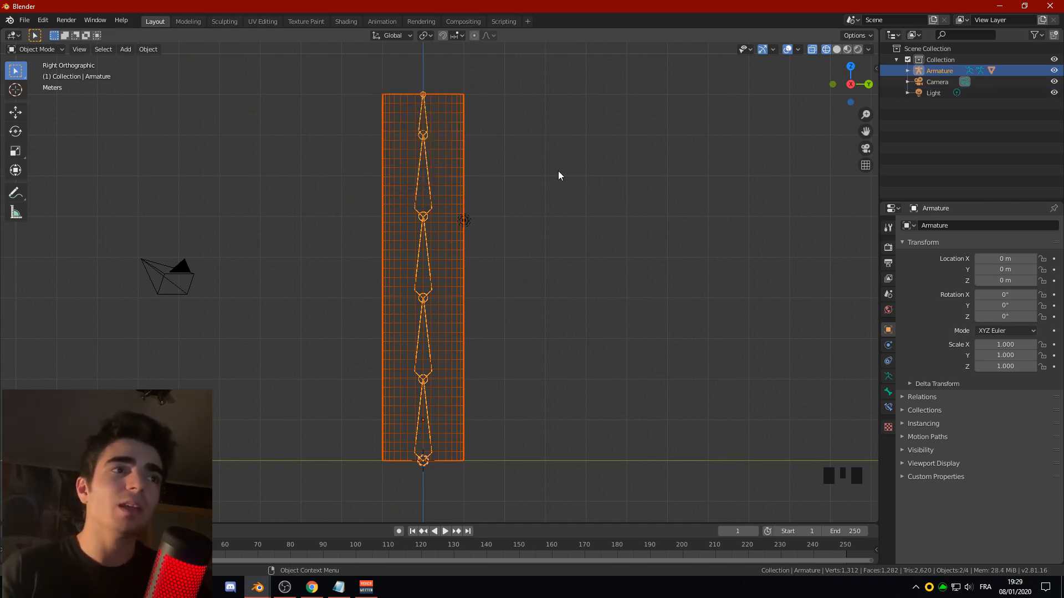
- Try to move the armature's top bone sideways in Edit Mode, and undo the move
{"action": "left_click", "coordinate": [424, 134]}
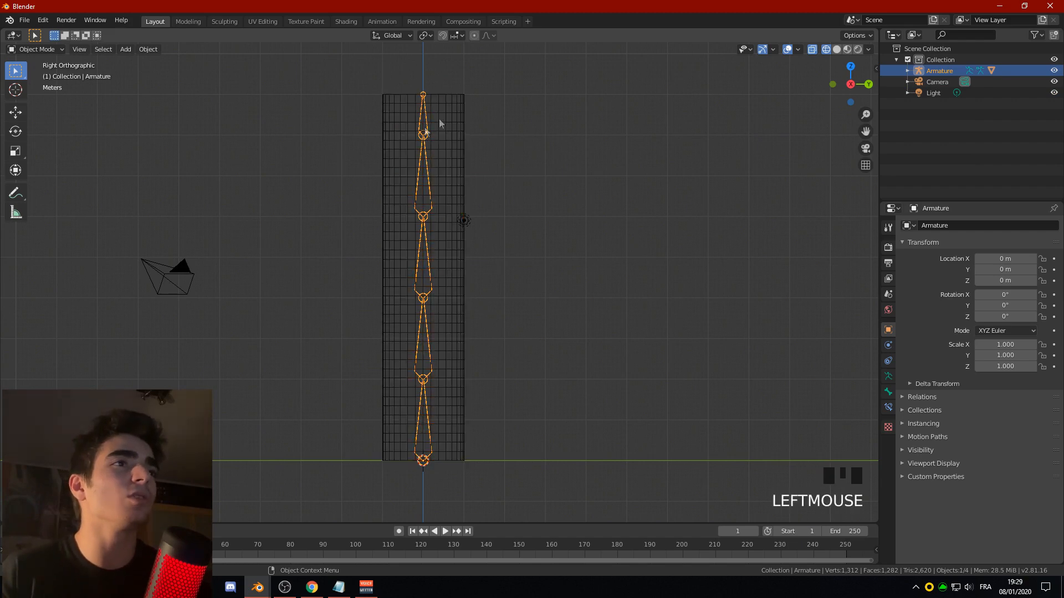
{"action": "left_click", "coordinate": [35, 49]}
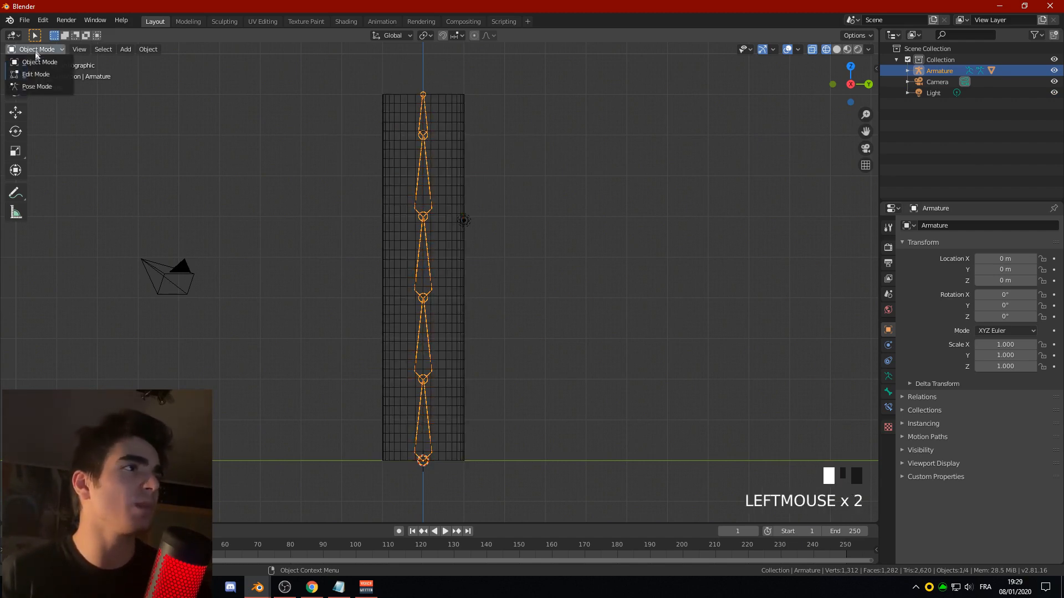
{"action": "left_click", "coordinate": [37, 74]}
{"action": "left_click", "coordinate": [423, 119]}
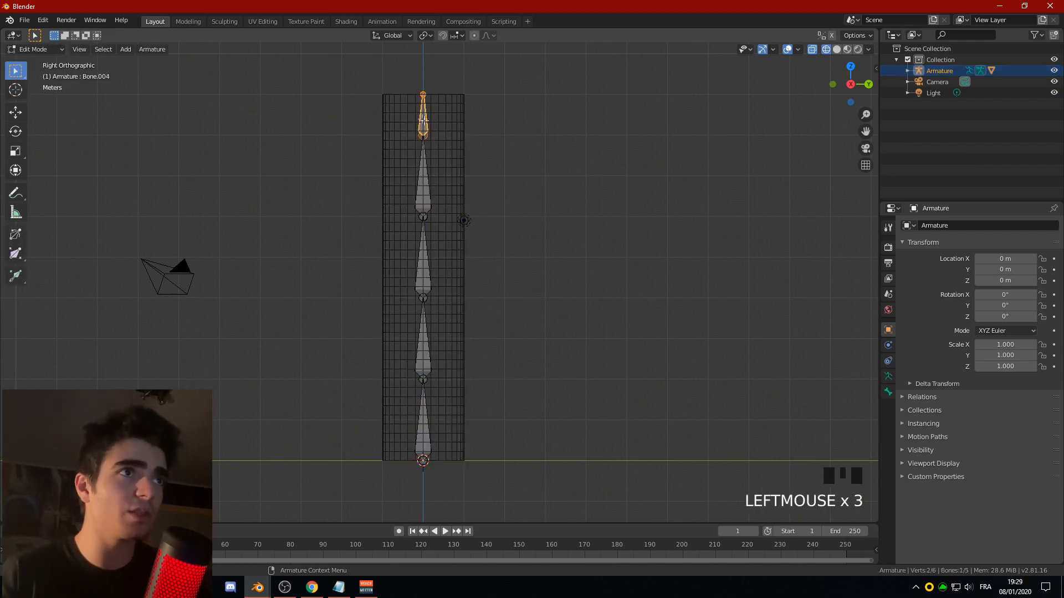
{"action": "key", "text": "g"}
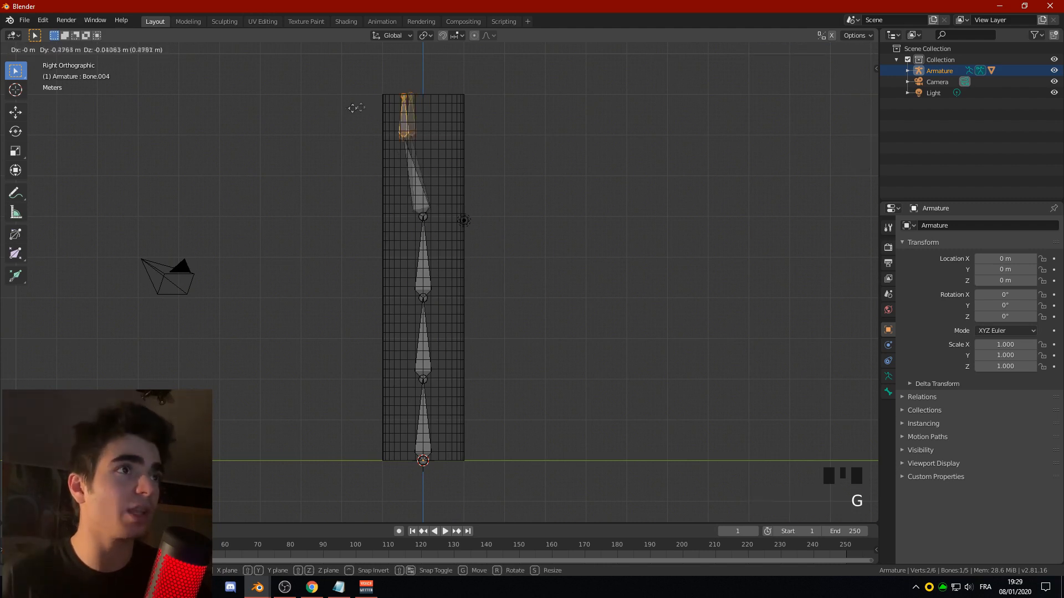
{"action": "left_click", "coordinate": [512, 108]}
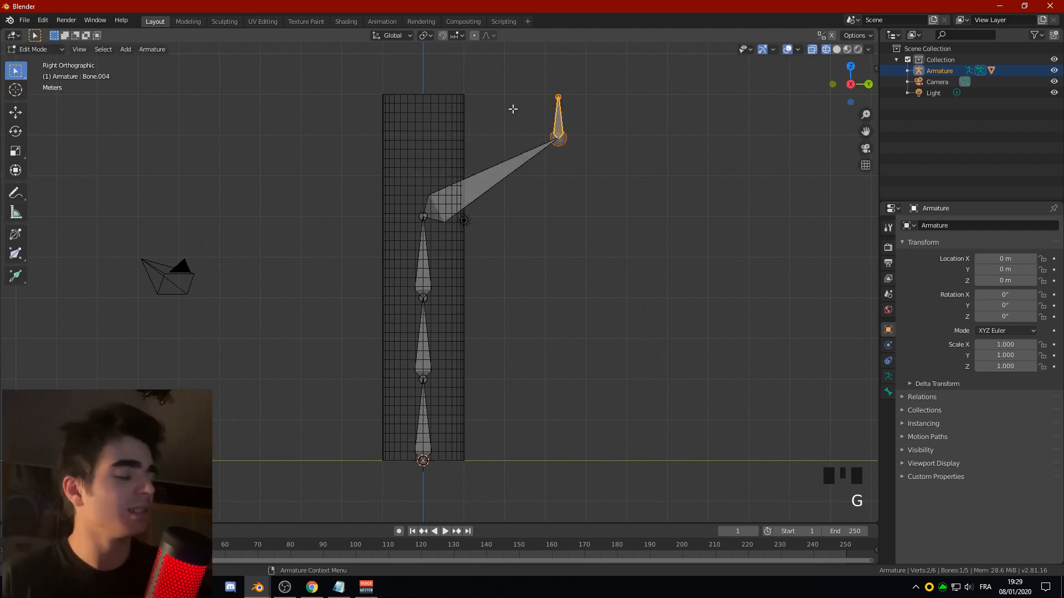
{"action": "key", "text": "ctrl+z"}
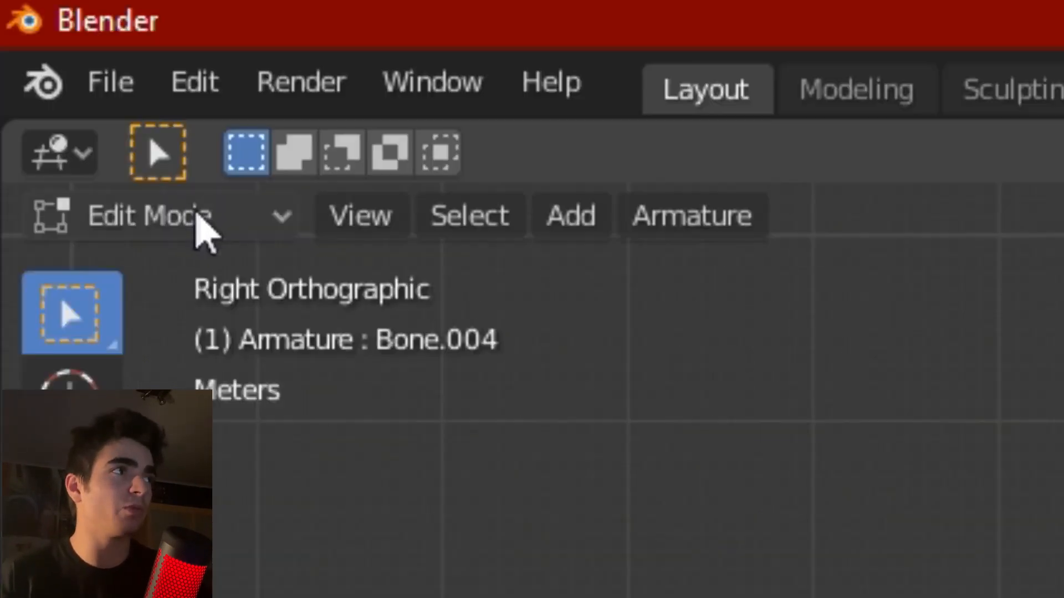
- Switch the armature to Pose Mode and rotate the top bone slightly clockwise
{"action": "left_click", "coordinate": [44, 51]}
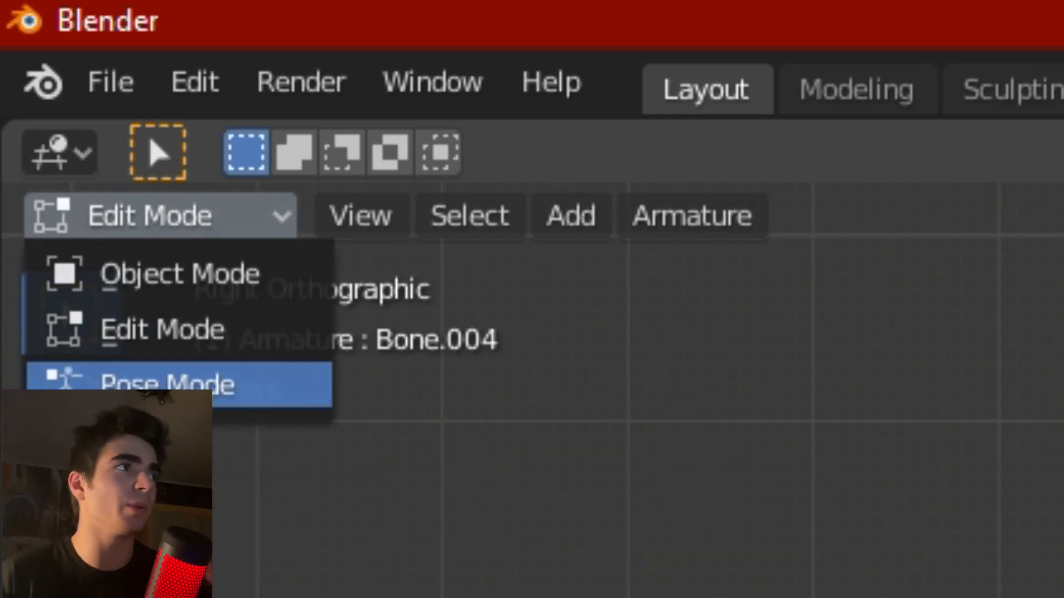
{"action": "left_click", "coordinate": [194, 385]}
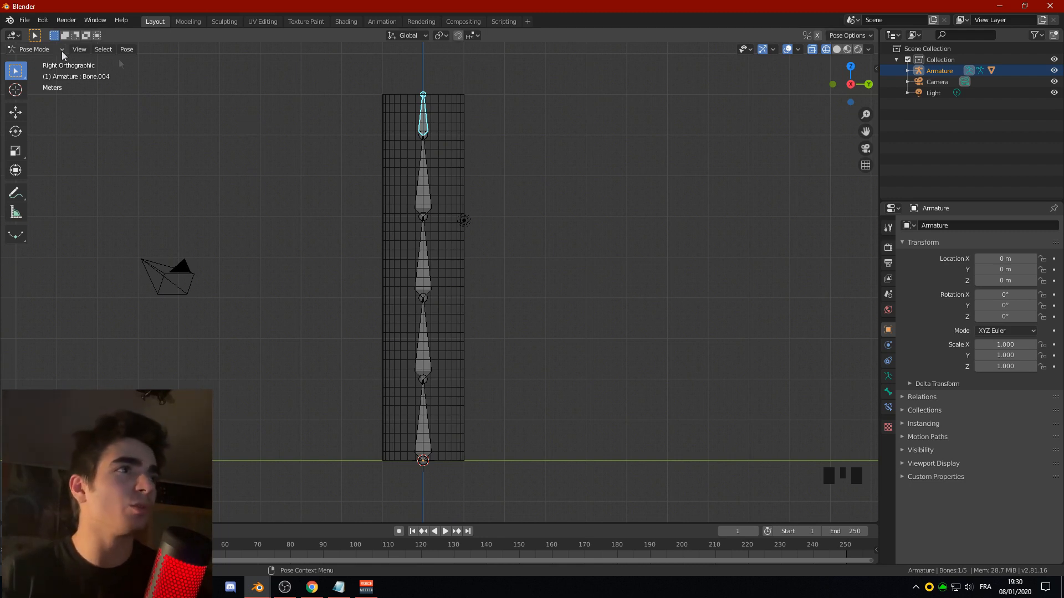
{"action": "key", "text": "ctrl+z"}
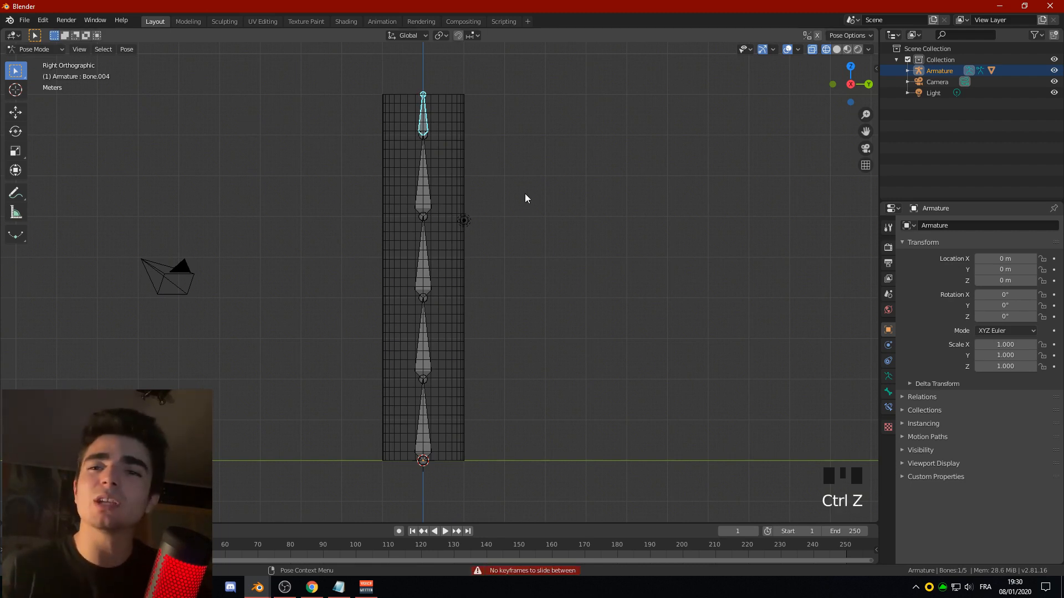
{"action": "key", "text": "r"}
{"action": "left_click", "coordinate": [577, 148]}
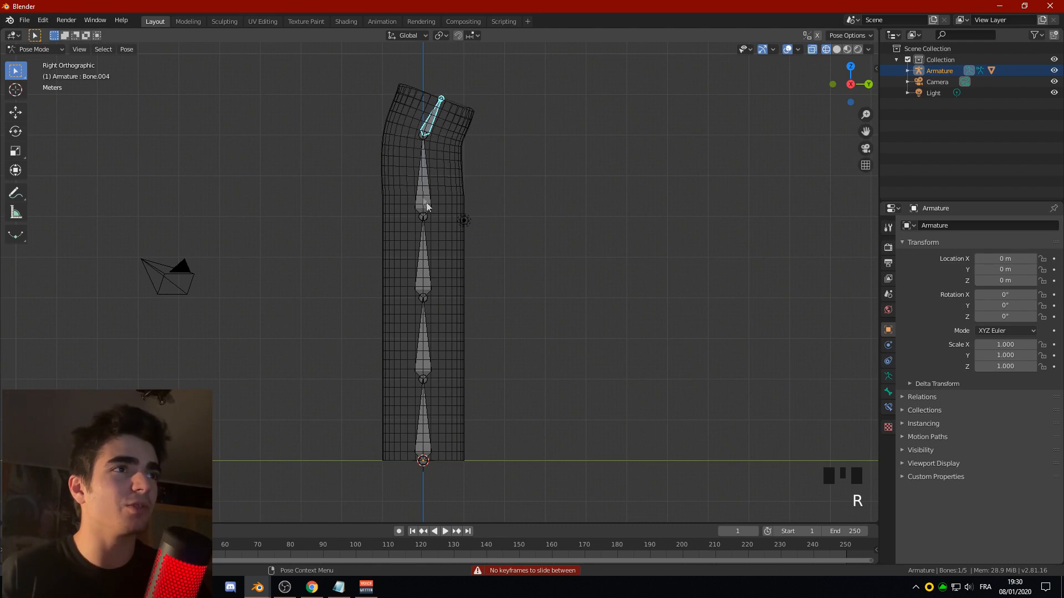
- Rotate the fourth, third and second bones from the base clockwise one by one to bend the tube into an arch
{"action": "left_click", "coordinate": [426, 172]}
{"action": "key", "text": "r"}
{"action": "left_click", "coordinate": [554, 270]}
{"action": "left_click", "coordinate": [432, 277]}
{"action": "key", "text": "r"}
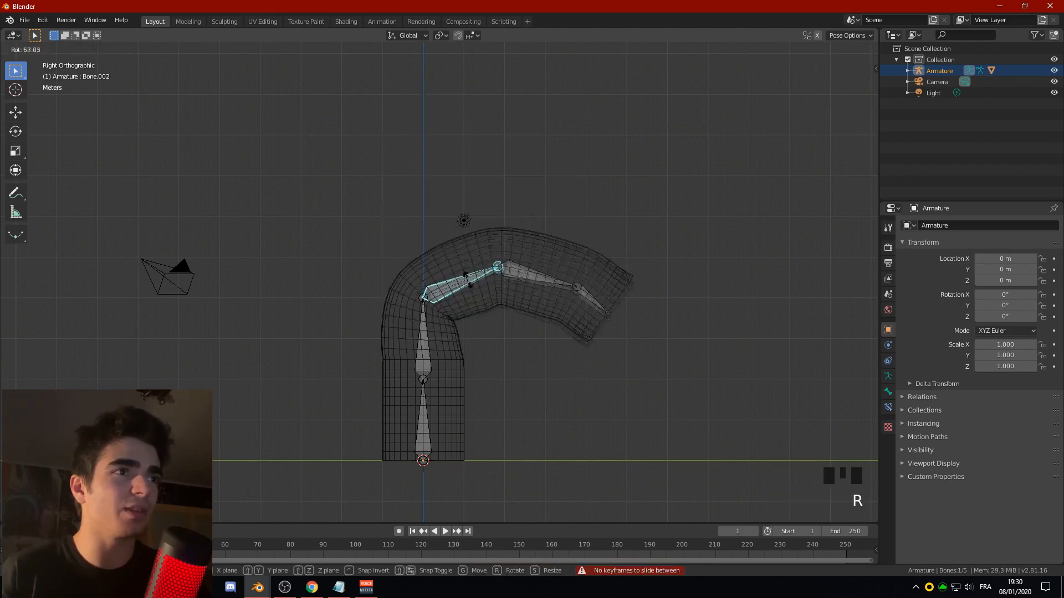
{"action": "left_click", "coordinate": [460, 311]}
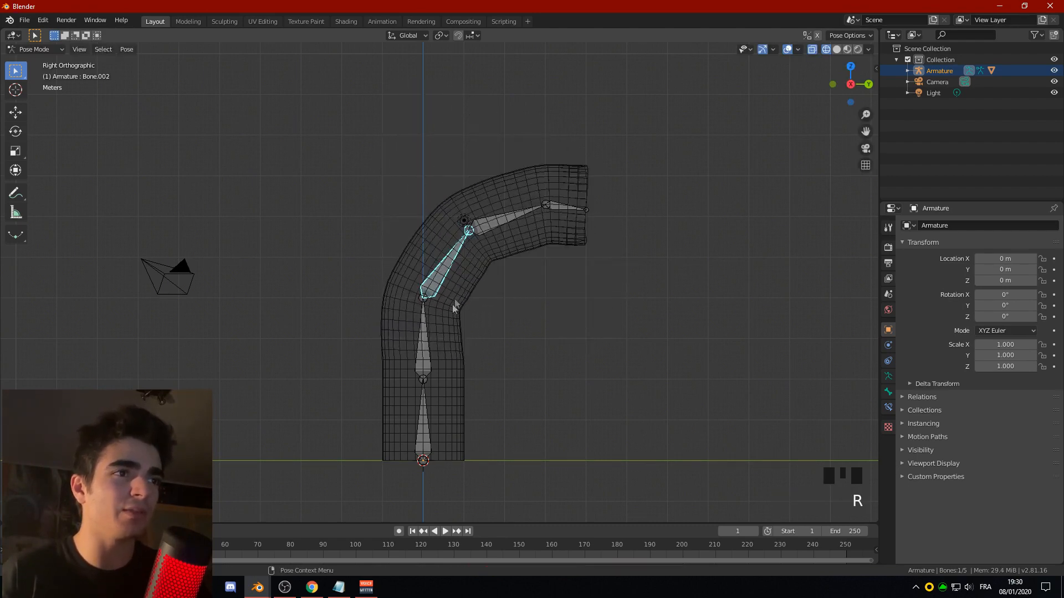
{"action": "left_click", "coordinate": [422, 335]}
{"action": "key", "text": "r"}
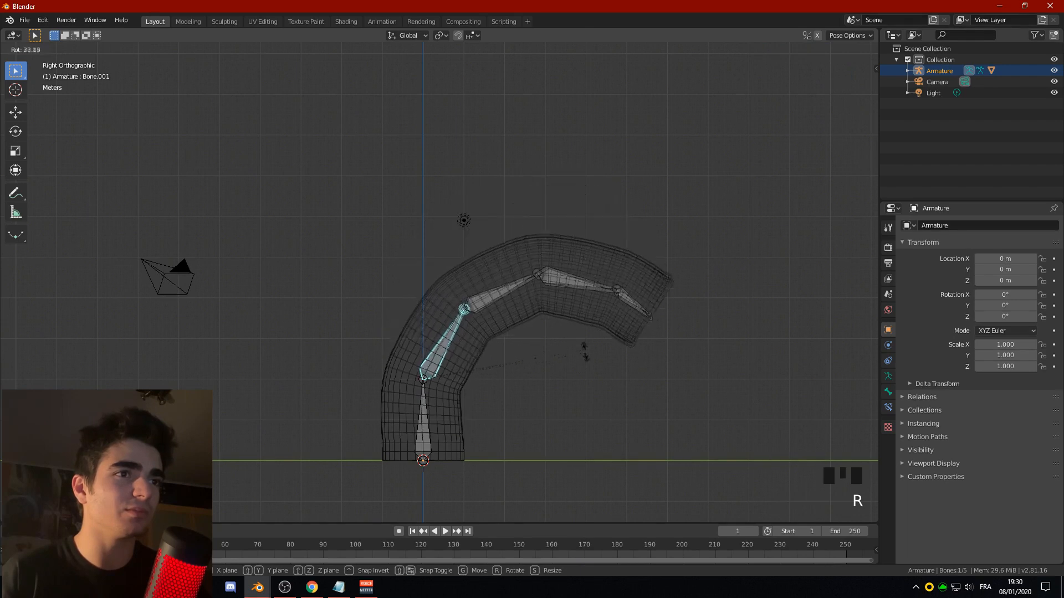
{"action": "left_click", "coordinate": [603, 387]}
- Switch the viewport to Solid shading and inspect the bent tube's surface
{"action": "scroll", "coordinate": [554, 288], "scroll_direction": "down", "scroll_amount": 3}
{"action": "key", "text": "z"}
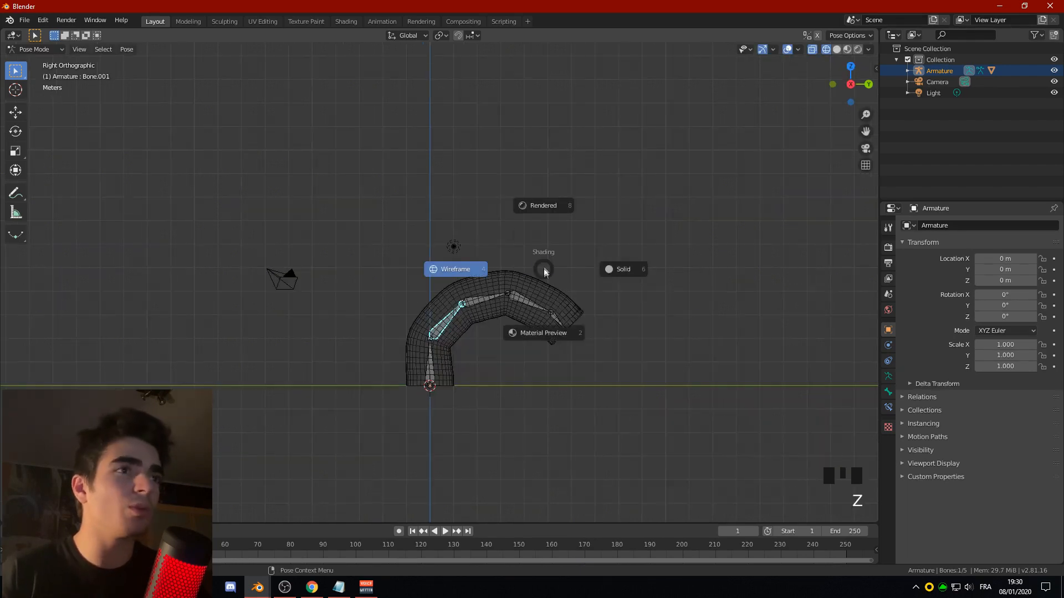
{"action": "left_click", "coordinate": [623, 269]}
{"action": "middle_click_drag", "start_coordinate": [601, 328], "coordinate": [495, 315], "text": "shift"}
{"action": "scroll", "coordinate": [474, 331], "scroll_direction": "up", "scroll_amount": 3}
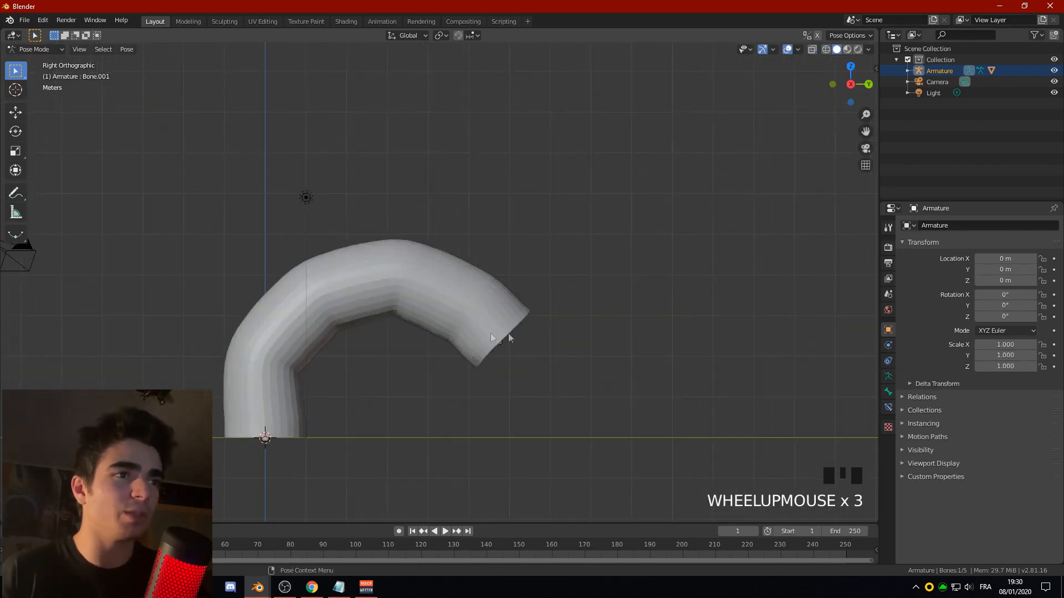
{"action": "scroll", "coordinate": [548, 319], "scroll_direction": "down", "scroll_amount": 2}
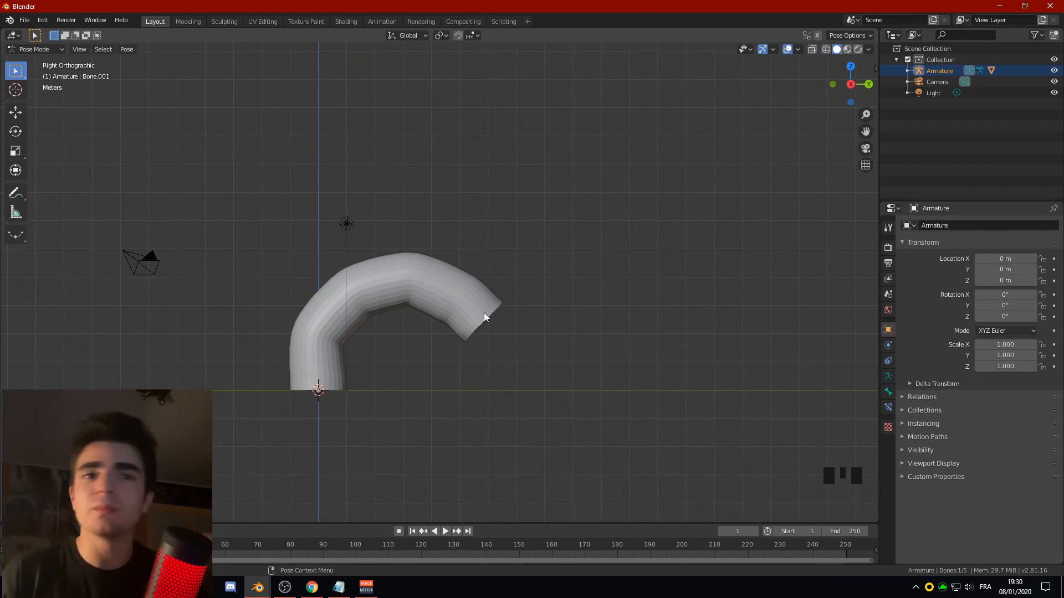
{"action": "scroll", "coordinate": [482, 333], "scroll_direction": "up", "scroll_amount": 2}
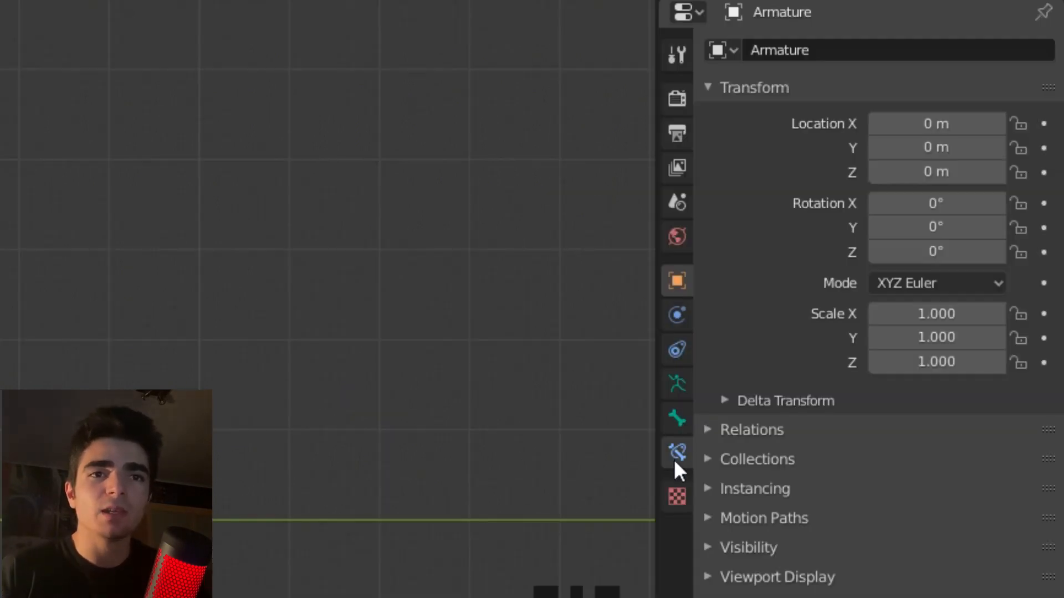
- Enable In Front in the armature's viewport display settings so the bones draw over the mesh
{"action": "left_click", "coordinate": [676, 391]}
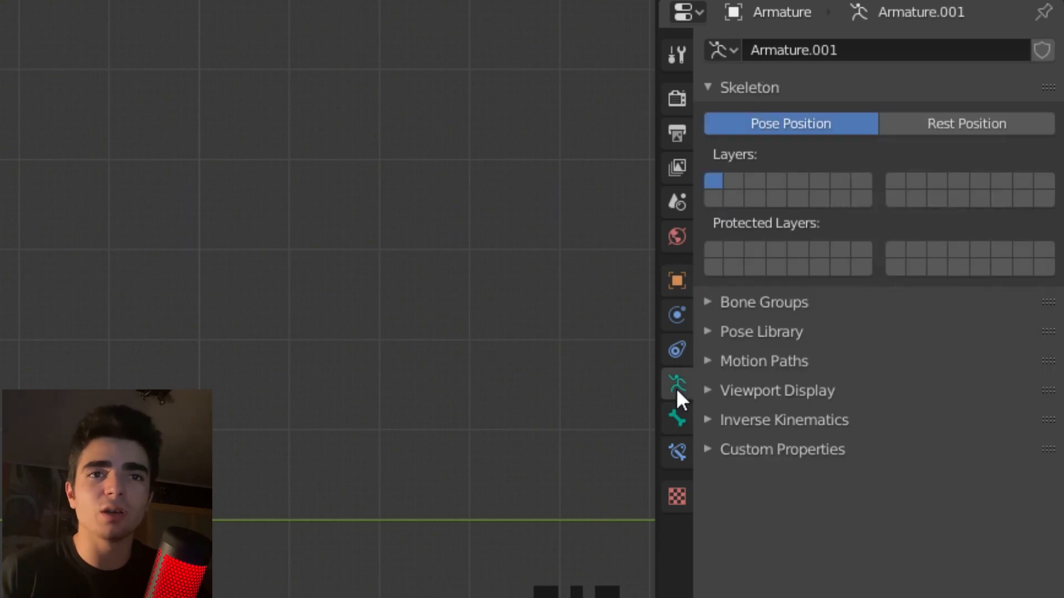
{"action": "left_click", "coordinate": [750, 389]}
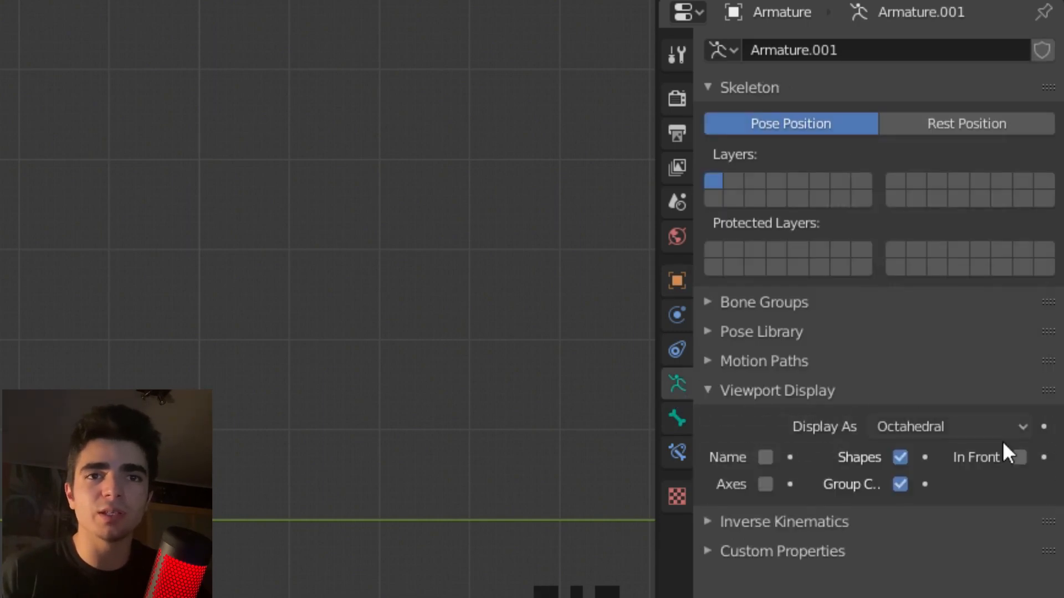
{"action": "left_click", "coordinate": [1019, 457]}
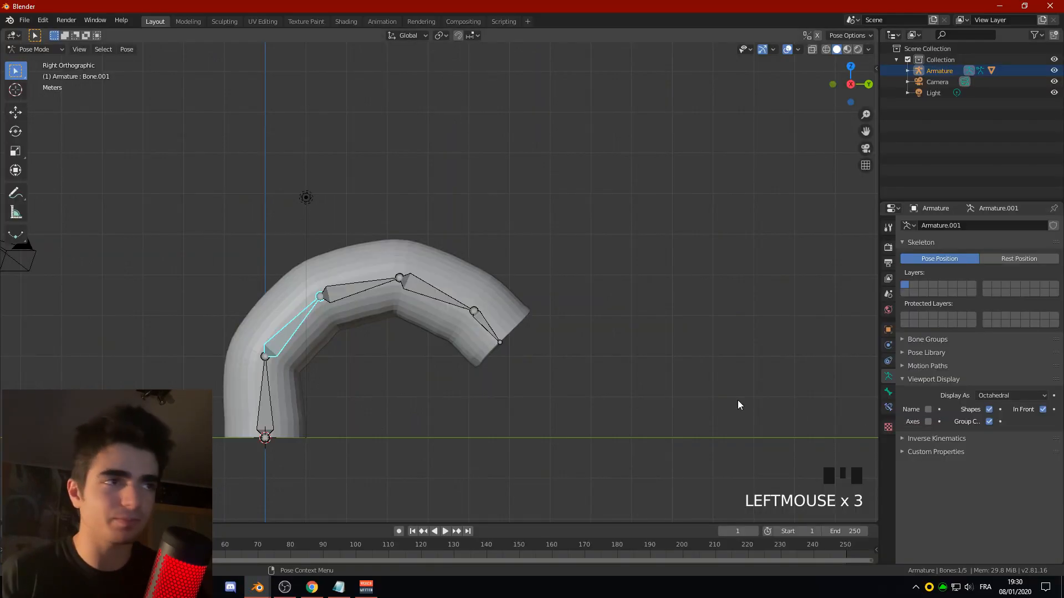
- Rotate the second bone from the base counter-clockwise so the tube leans toward the camera's side
{"action": "middle_click_drag", "start_coordinate": [407, 355], "coordinate": [553, 344], "text": "shift"}
{"action": "scroll", "coordinate": [553, 345], "scroll_direction": "down", "scroll_amount": 2}
{"action": "left_click", "coordinate": [488, 286]}
{"action": "left_click", "coordinate": [432, 294]}
{"action": "left_click", "coordinate": [397, 313]}
{"action": "key", "text": "r"}
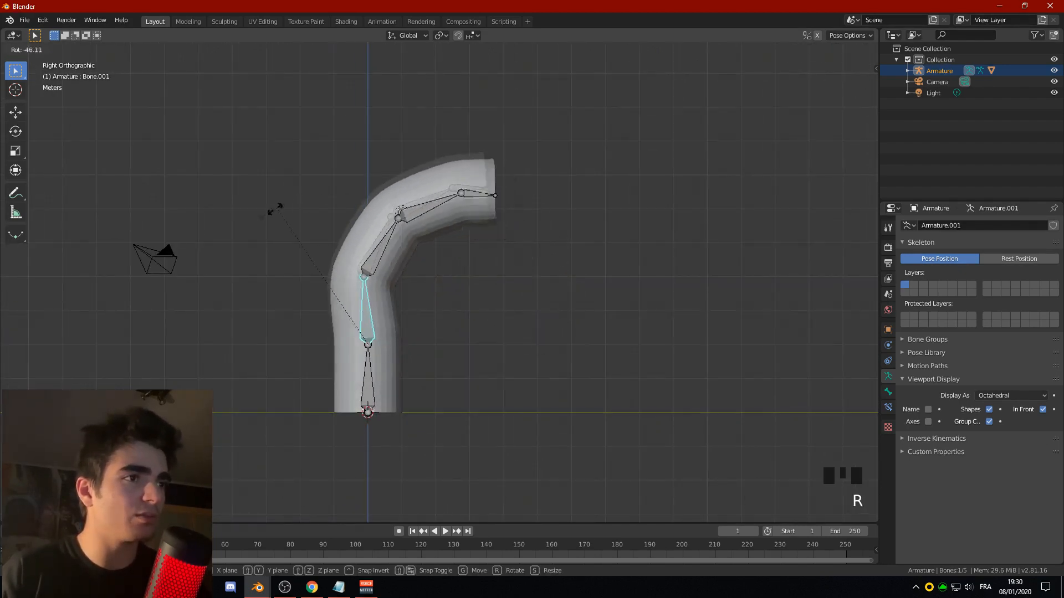
{"action": "left_click", "coordinate": [236, 318]}
- Rotate the third and fourth bones counter-clockwise to curl the tube over into an arch toward the camera
{"action": "left_click", "coordinate": [308, 279]}
{"action": "key", "text": "r"}
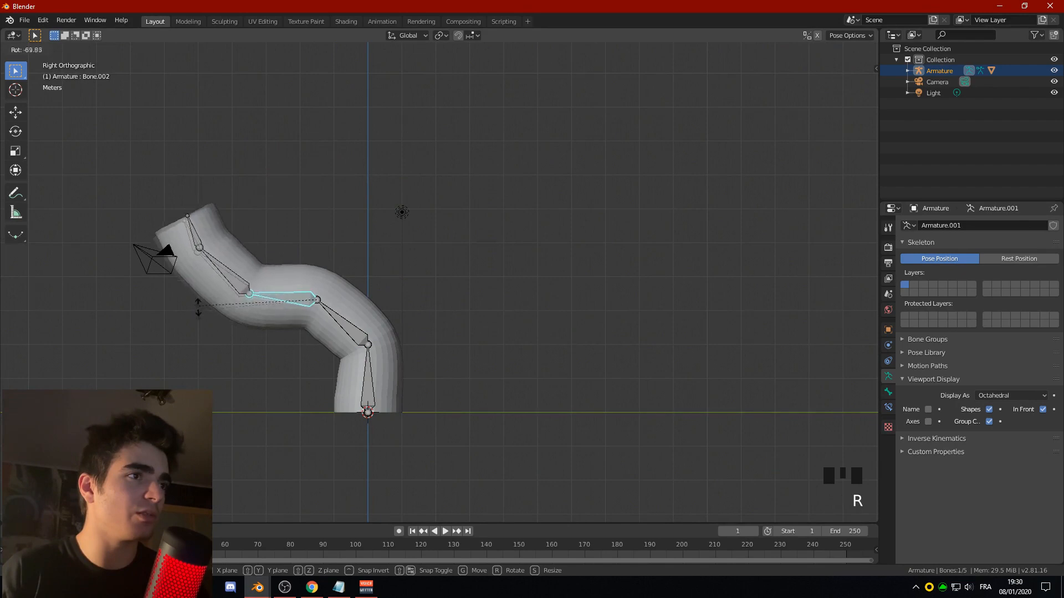
{"action": "left_click", "coordinate": [201, 334]}
{"action": "left_click", "coordinate": [220, 300]}
{"action": "key", "text": "r"}
{"action": "left_click", "coordinate": [206, 385]}
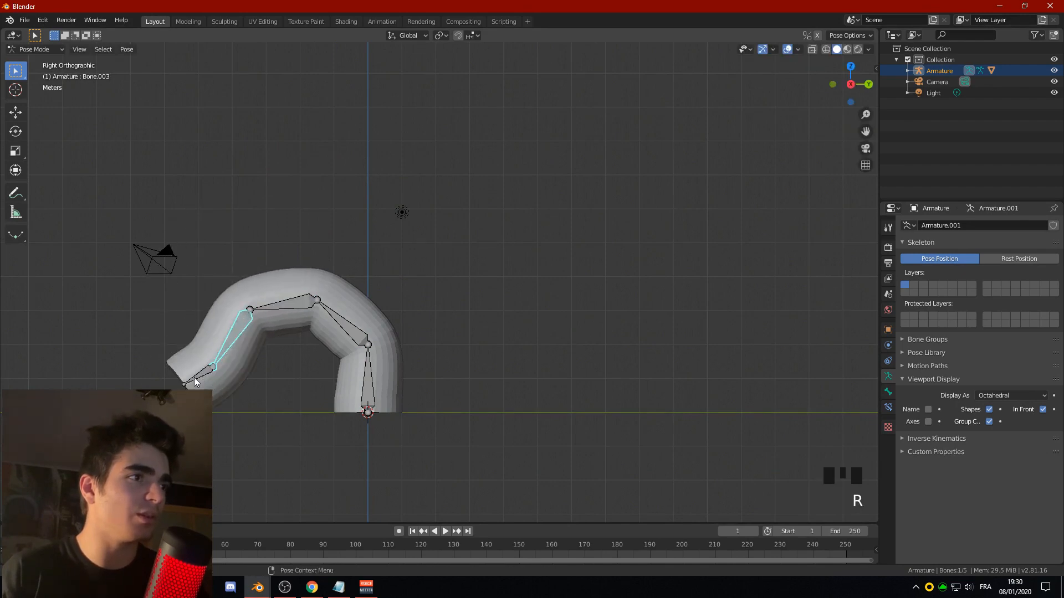
- Rotate the top bone inward beneath the arch, adjusting its rotation a second time
{"action": "left_click", "coordinate": [201, 372]}
{"action": "key", "text": "r"}
{"action": "left_click", "coordinate": [227, 410]}
{"action": "key", "text": "r"}
{"action": "key", "text": "r"}
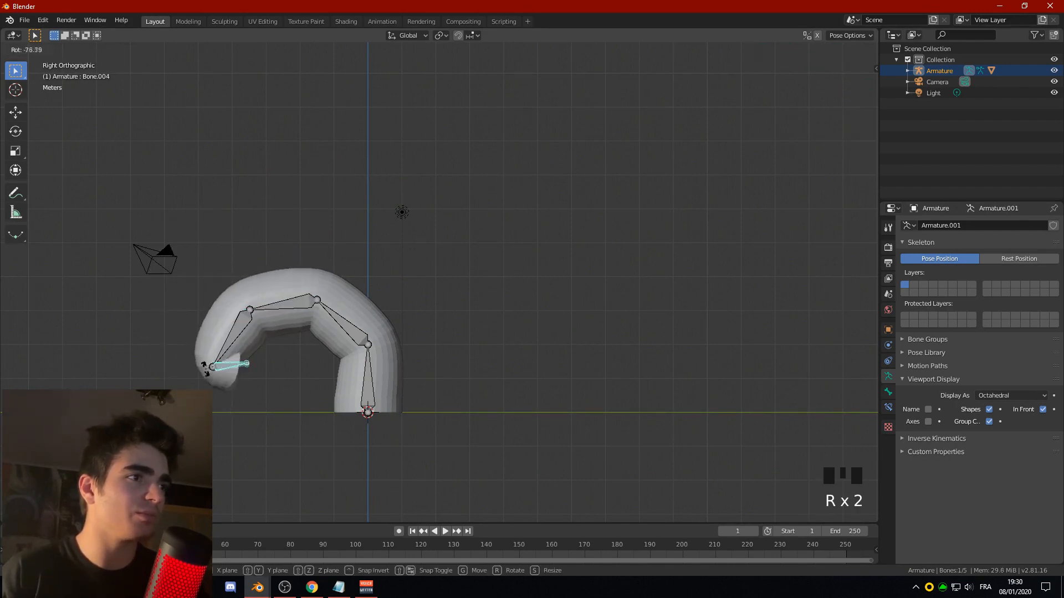
{"action": "left_click", "coordinate": [248, 328]}
- Rotate the fourth, third and second bones clockwise in turn to swing the tube over to the opposite side
{"action": "left_click", "coordinate": [246, 326]}
{"action": "key", "text": "r"}
{"action": "left_click", "coordinate": [223, 277]}
{"action": "left_click", "coordinate": [278, 302]}
{"action": "key", "text": "r"}
{"action": "left_click", "coordinate": [320, 259]}
{"action": "left_click", "coordinate": [338, 324]}
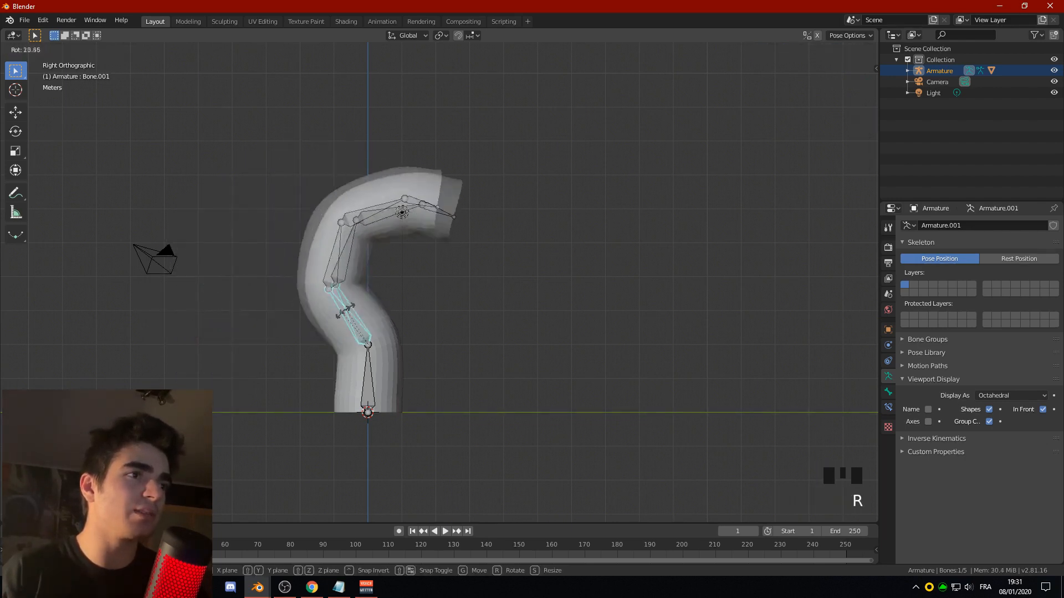
{"action": "key", "text": "r"}
{"action": "left_click", "coordinate": [447, 302]}
- Scale up the third bone, and undo the scaling and preceding rotations back to the arch leaning toward the camera
{"action": "left_click", "coordinate": [442, 282]}
{"action": "key", "text": "s"}
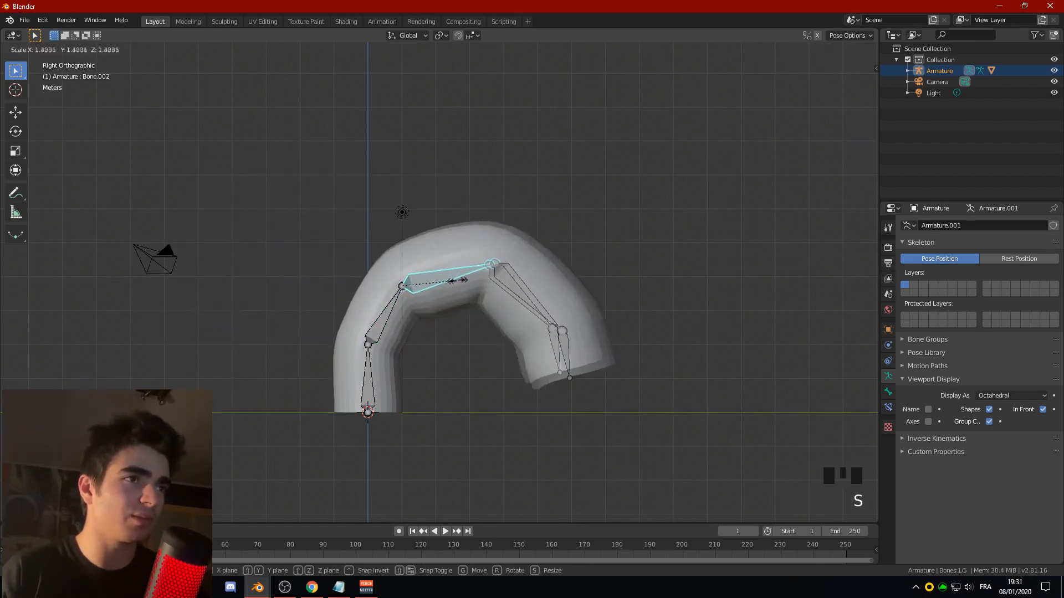
{"action": "left_click", "coordinate": [480, 283]}
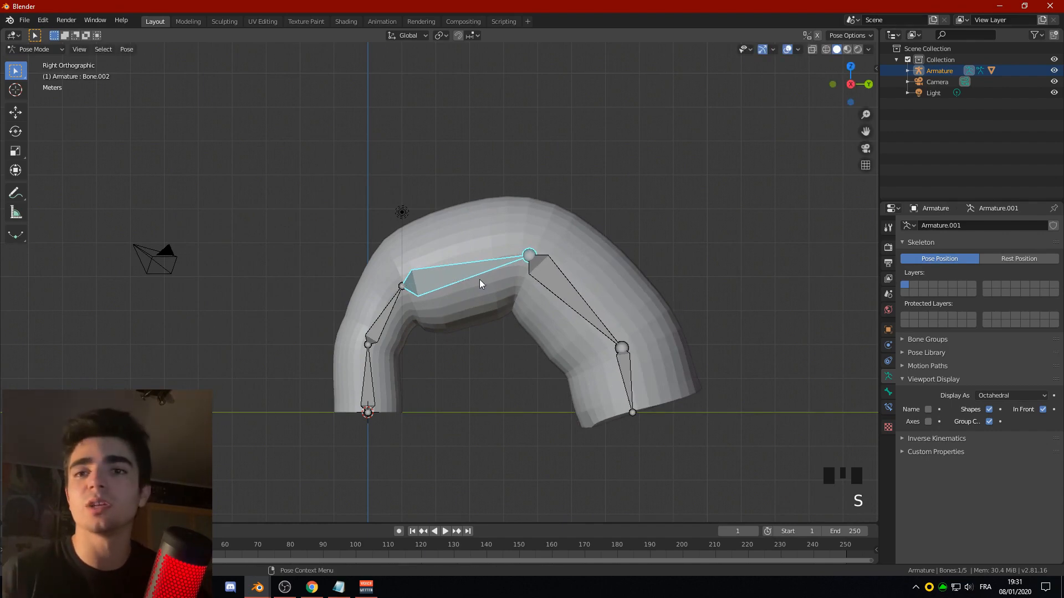
{"action": "key", "text": "ctrl+z"}
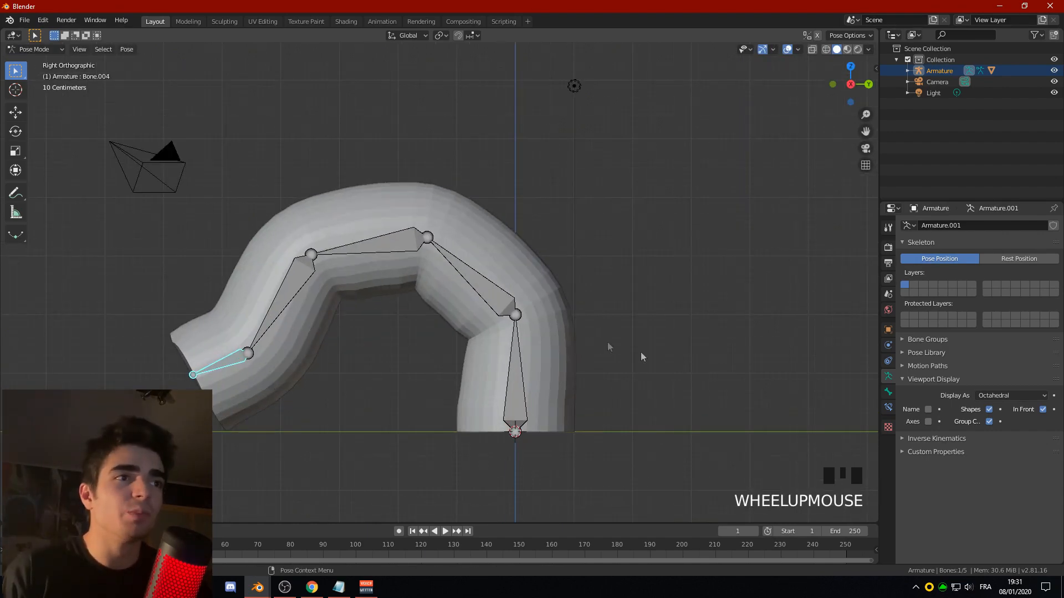
- Toggle the bone names on and off, and turn on the axes display for the armature's bones
{"action": "left_click", "coordinate": [928, 410]}
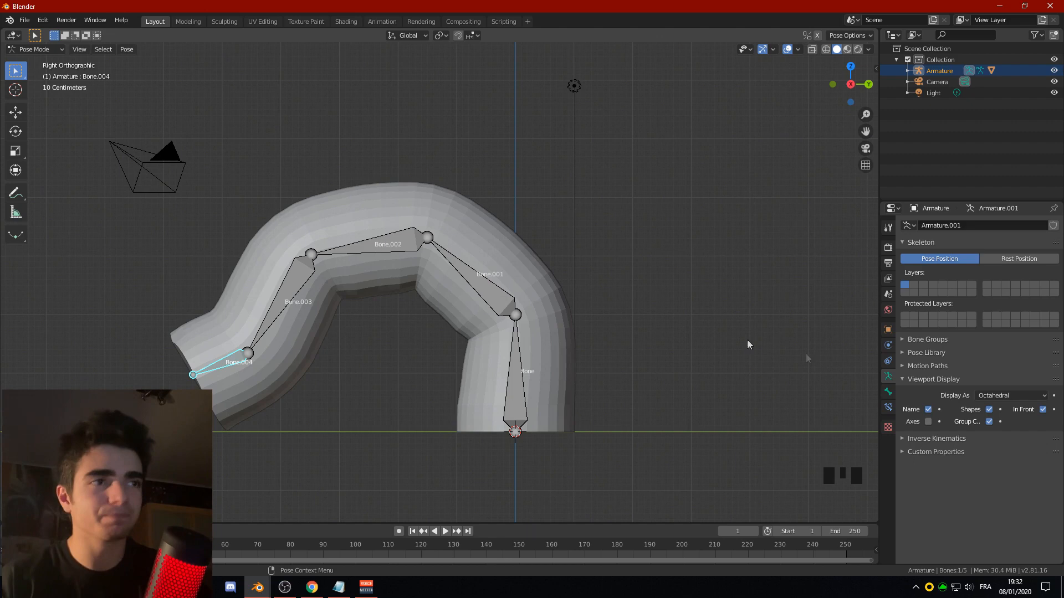
{"action": "left_click", "coordinate": [928, 411]}
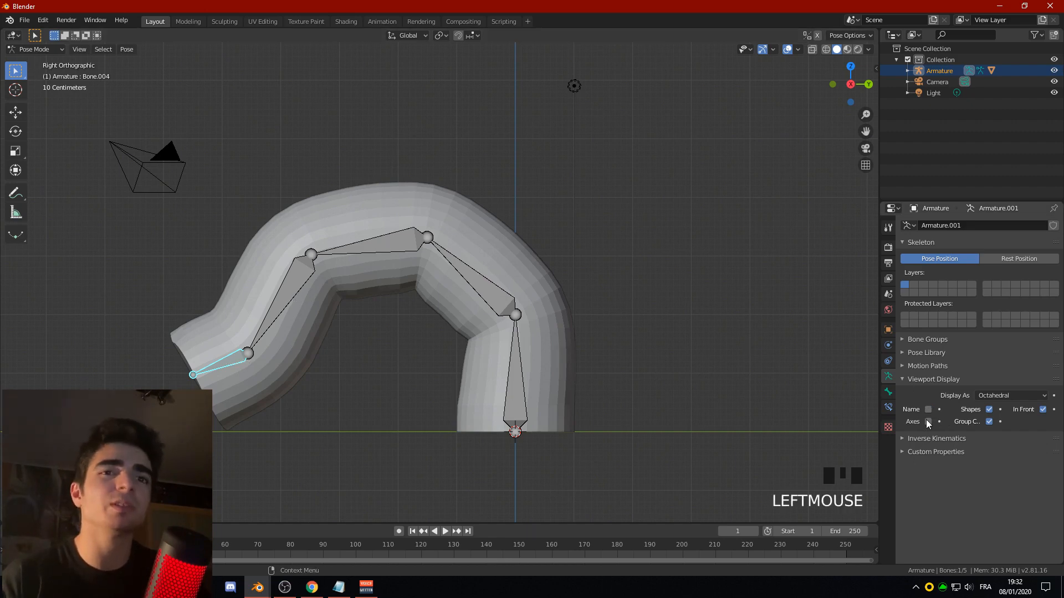
{"action": "left_click", "coordinate": [928, 421]}
- Examine the axes displayed on the bent armature's bones and the list of available transform orientations
{"action": "scroll", "coordinate": [609, 354], "scroll_direction": "down", "scroll_amount": 2}
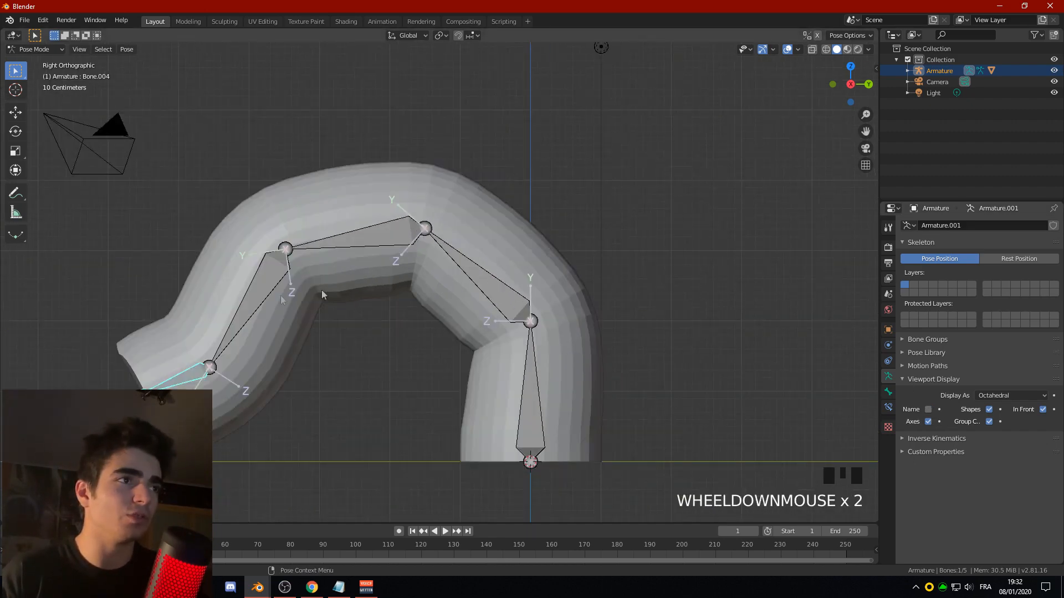
{"action": "middle_click_drag", "start_coordinate": [188, 368], "coordinate": [407, 331]}
{"action": "left_click", "coordinate": [408, 35]}
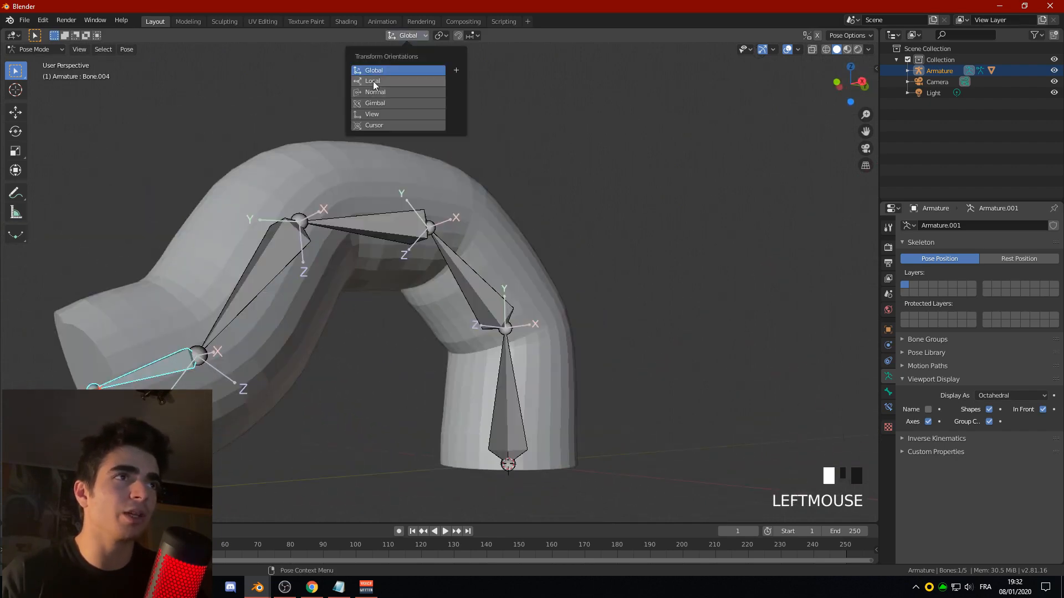
{"action": "scroll", "coordinate": [520, 354], "scroll_direction": "up", "scroll_amount": 2}
{"action": "scroll", "coordinate": [515, 333], "scroll_direction": "down", "scroll_amount": 2}
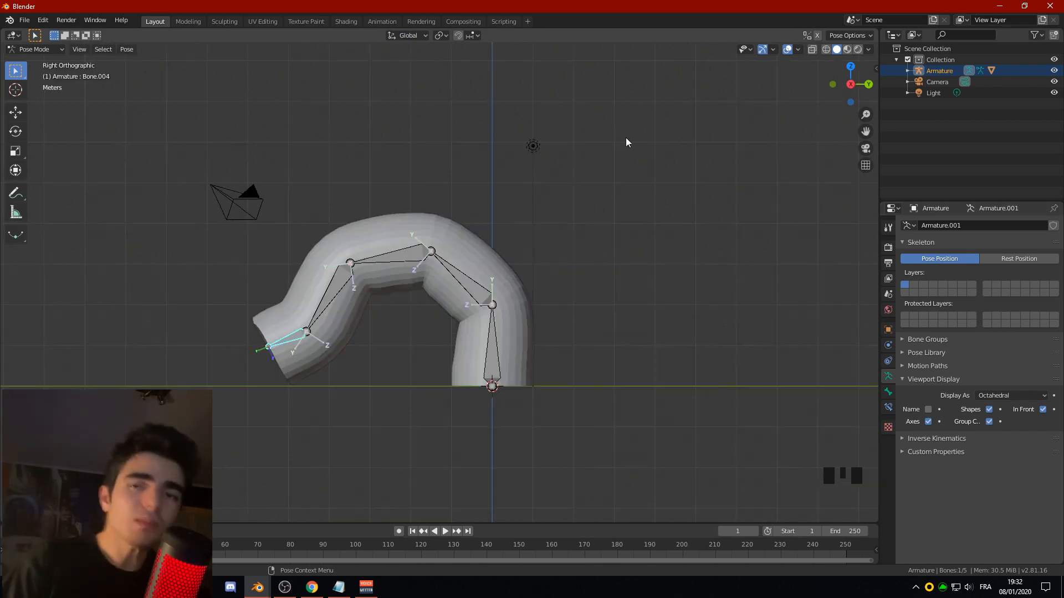
- Switch the armature to Edit Mode to view its unposed bones, and return to Pose Mode
{"action": "left_click", "coordinate": [34, 49]}
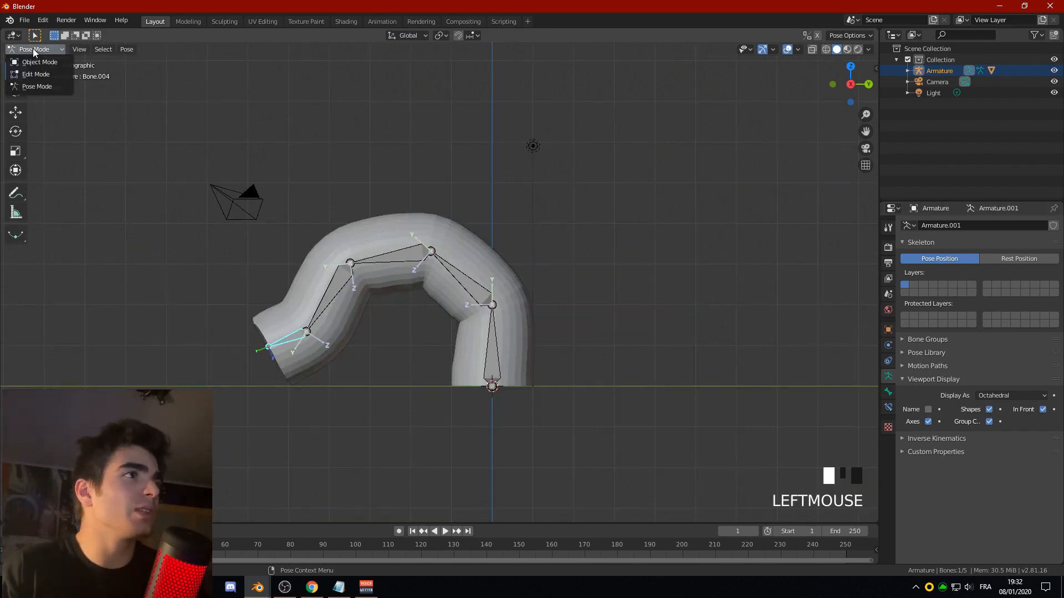
{"action": "left_click", "coordinate": [36, 75]}
{"action": "scroll", "coordinate": [345, 169], "scroll_direction": "up", "scroll_amount": 2}
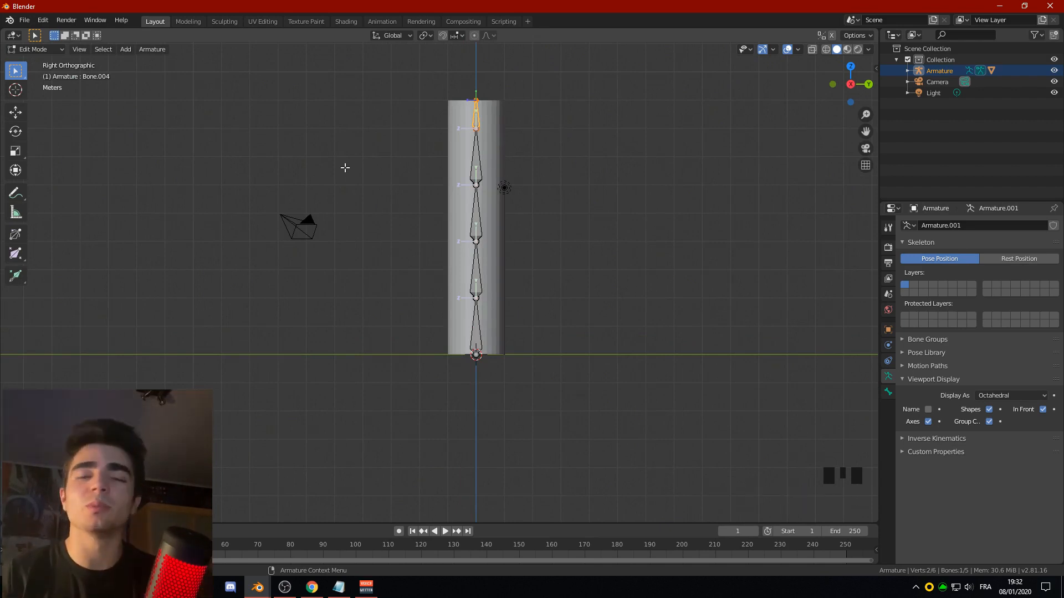
{"action": "left_click", "coordinate": [35, 49]}
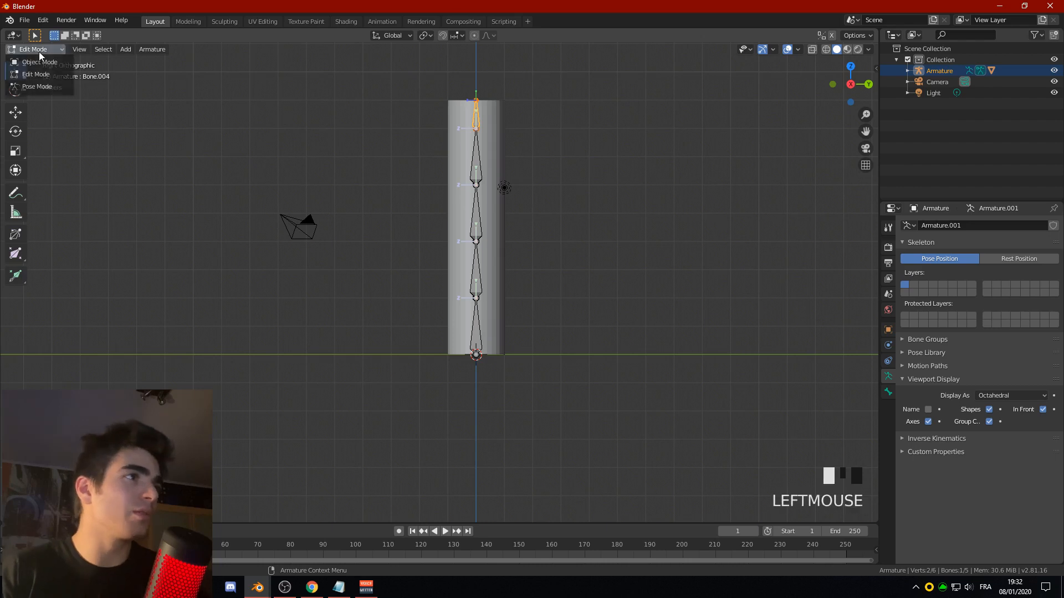
{"action": "left_click", "coordinate": [29, 86]}
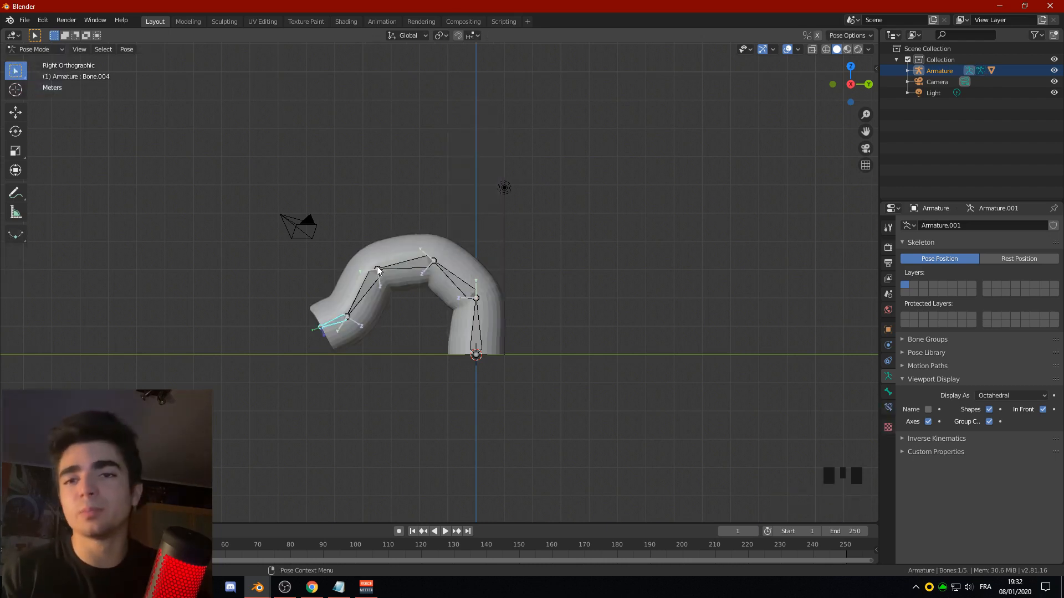
- Switch the armature to Object Mode to inspect the bent tube, and enter Edit Mode
{"action": "left_click", "coordinate": [39, 51]}
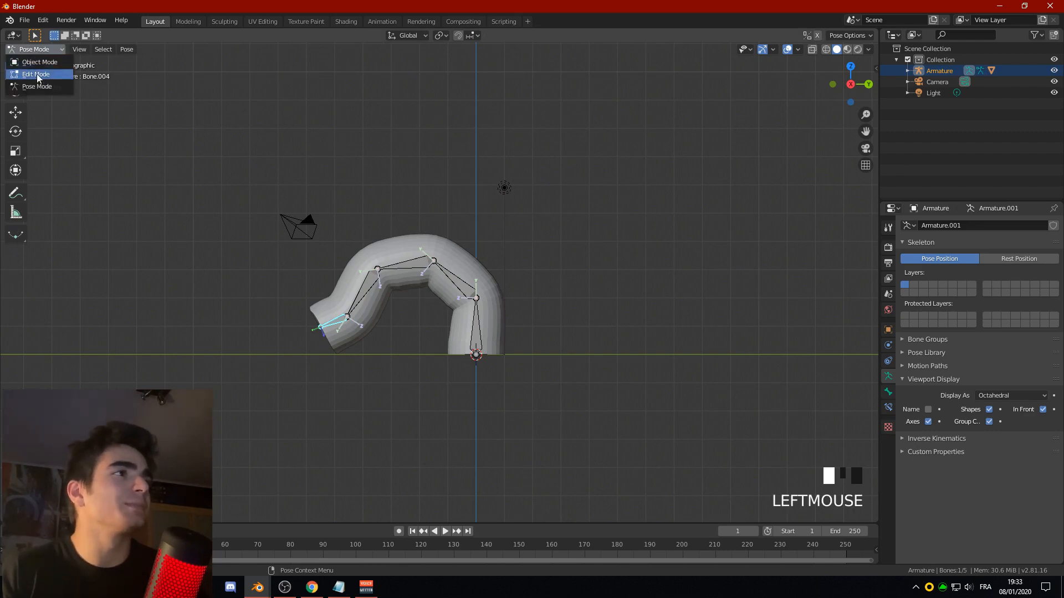
{"action": "left_click", "coordinate": [35, 63]}
{"action": "scroll", "coordinate": [368, 226], "scroll_direction": "up", "scroll_amount": 3}
{"action": "middle_click_drag", "start_coordinate": [368, 225], "coordinate": [188, 188]}
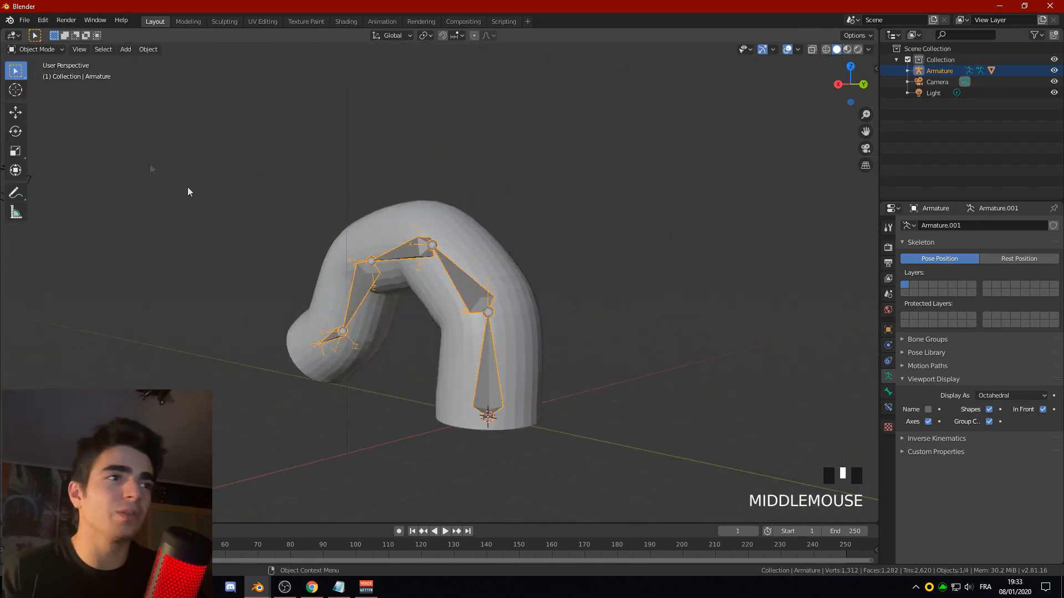
{"action": "left_click", "coordinate": [44, 50]}
{"action": "left_click", "coordinate": [35, 75]}
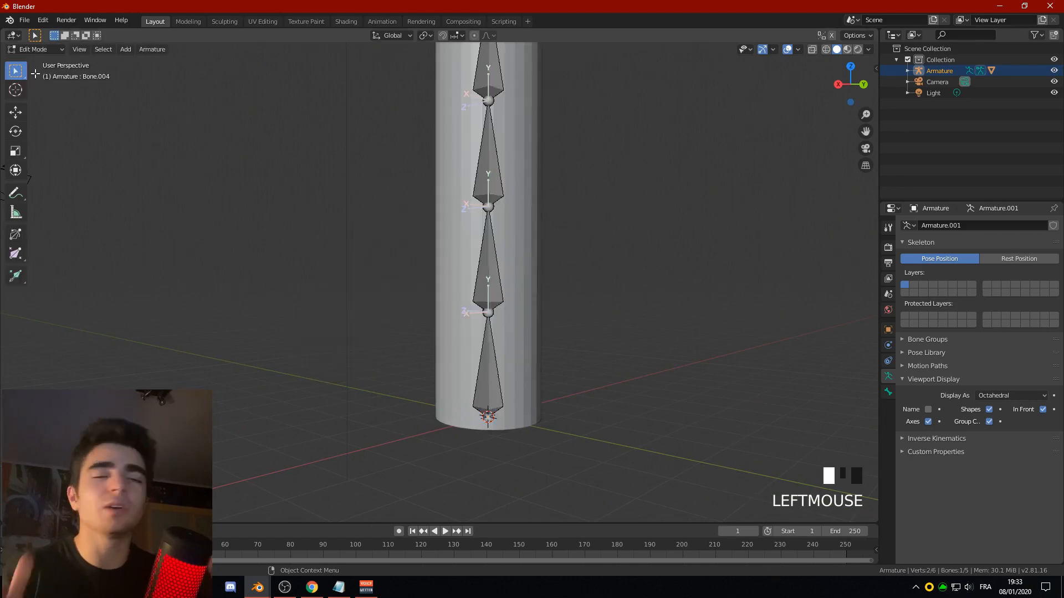